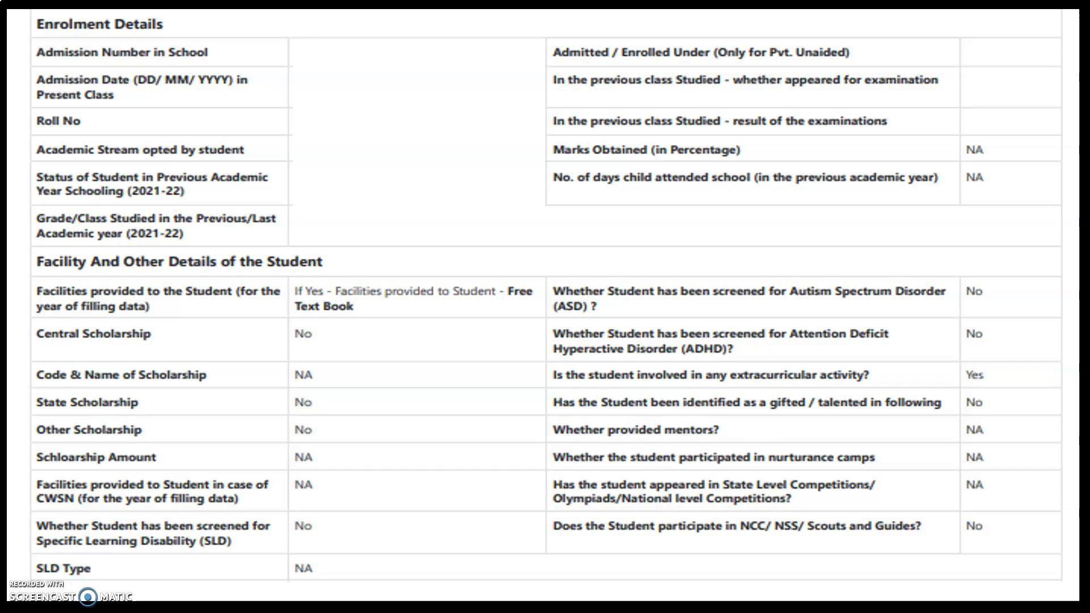
left_click(657, 219)
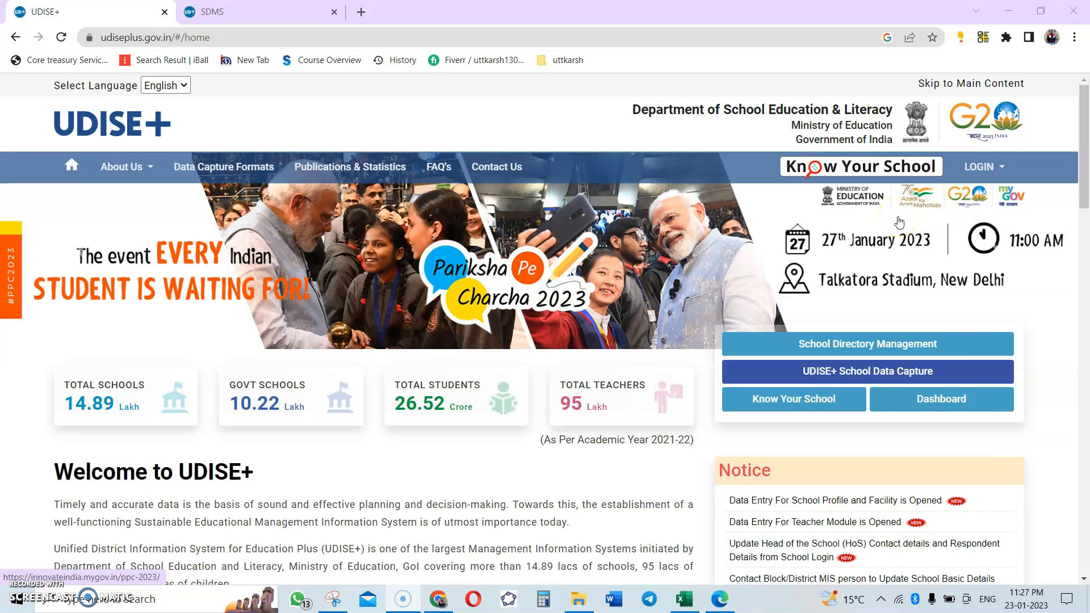
- Open the UDISE+ Students Module for AY 2022-23 and log in to the Student Database Management System
left_click(981, 167)
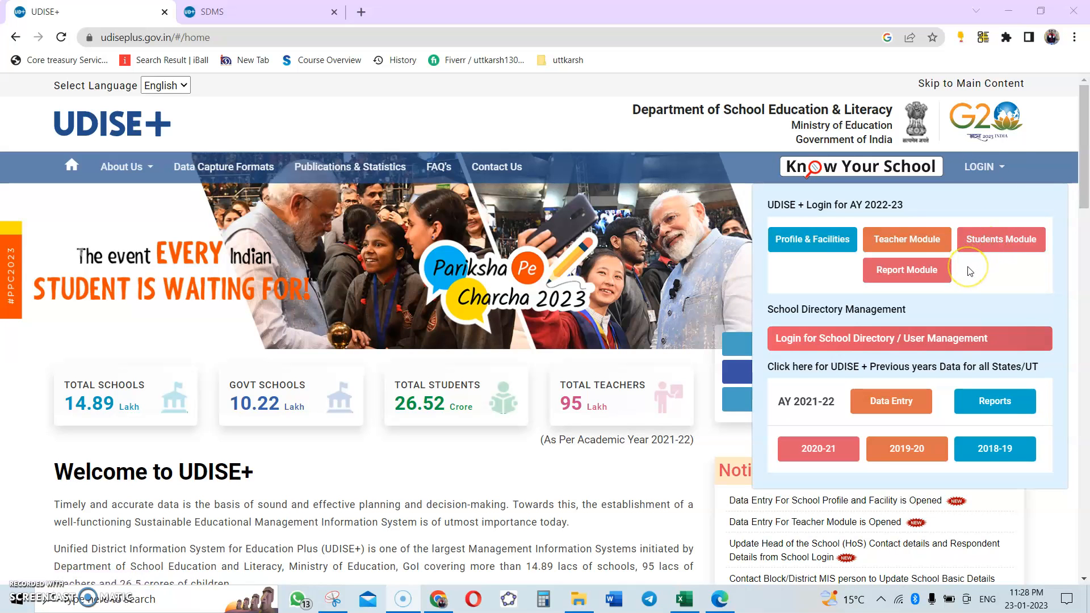
scroll(968, 268, "up", 3, "ctrl")
left_click(982, 236)
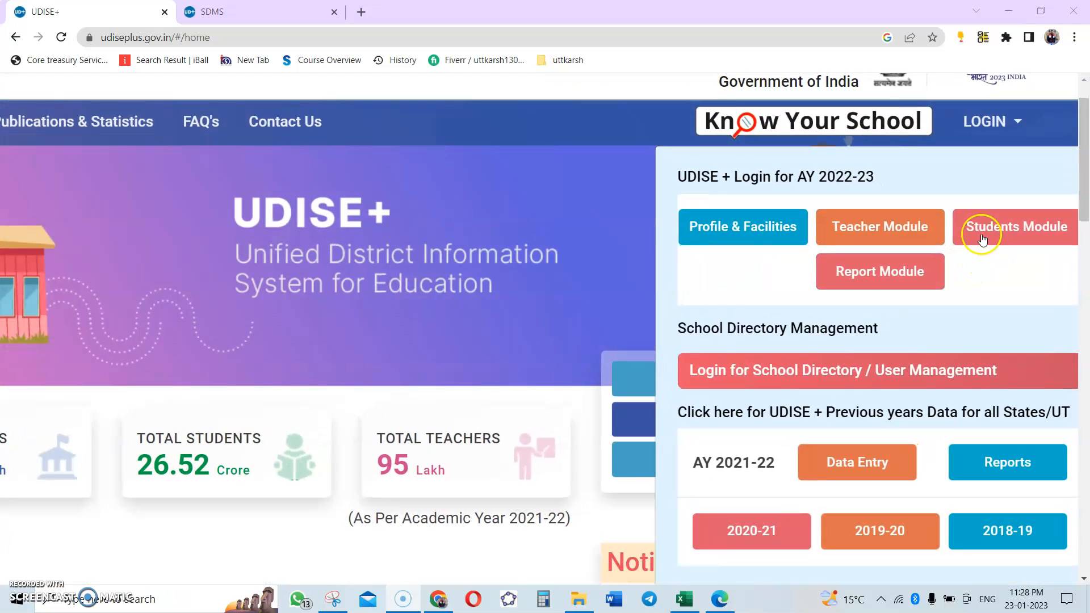
left_click(982, 235)
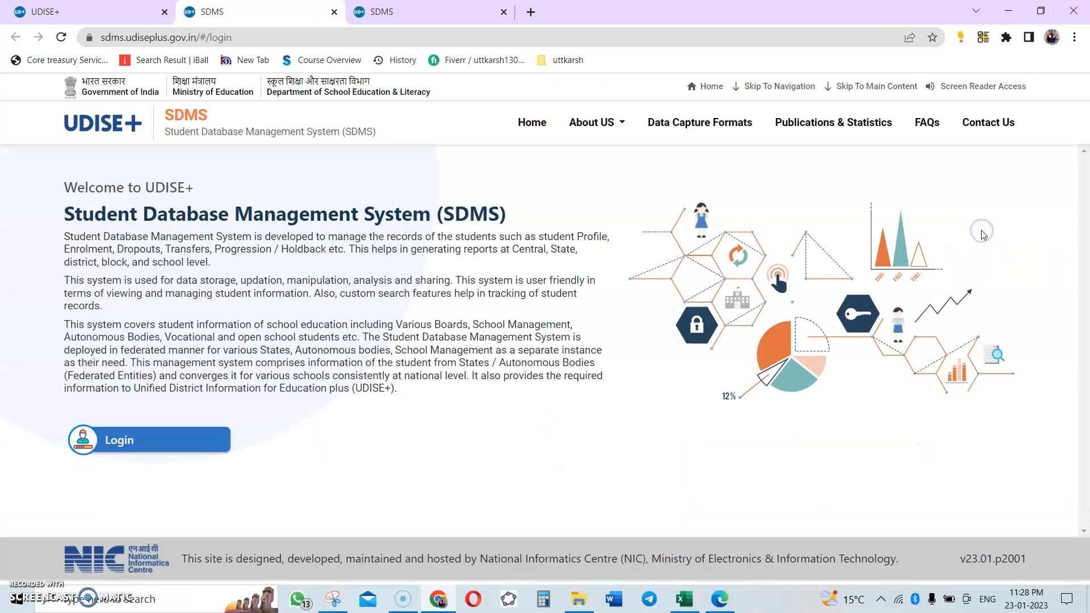
left_click(108, 443)
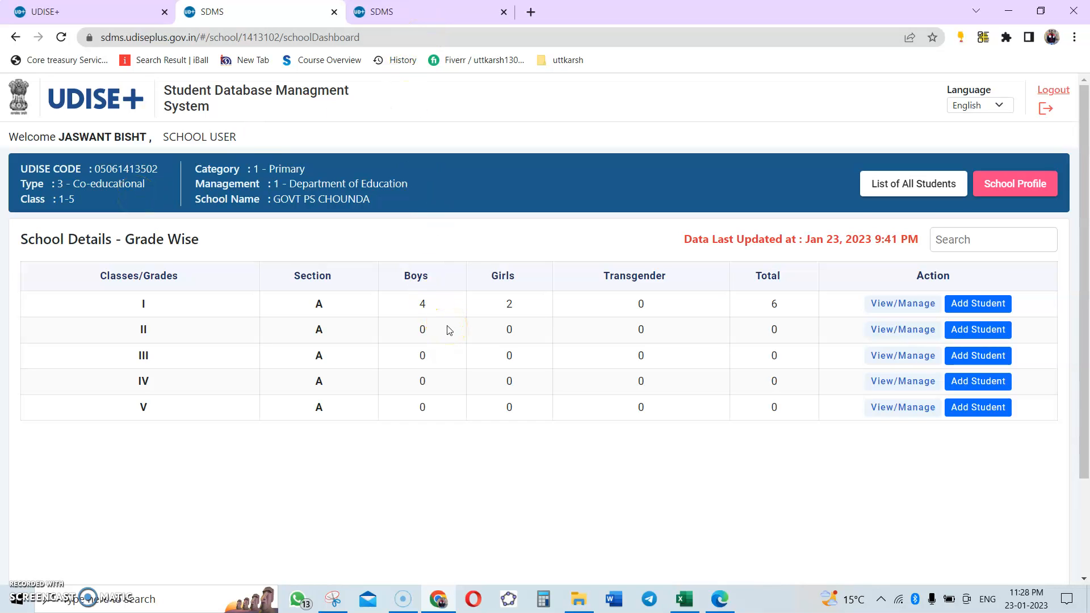
- Review the grade-wise student table on the school dashboard and open the school profile
scroll(448, 329, "up", 5, "ctrl")
scroll(448, 332, "left", 2)
scroll(448, 331, "right", 2)
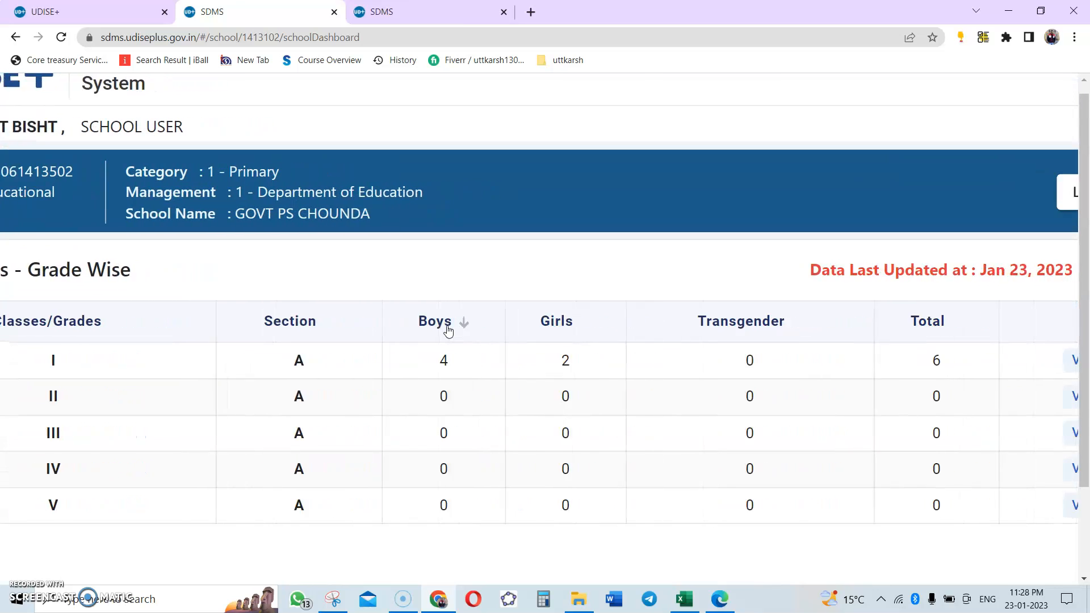
scroll(448, 329, "right", 5)
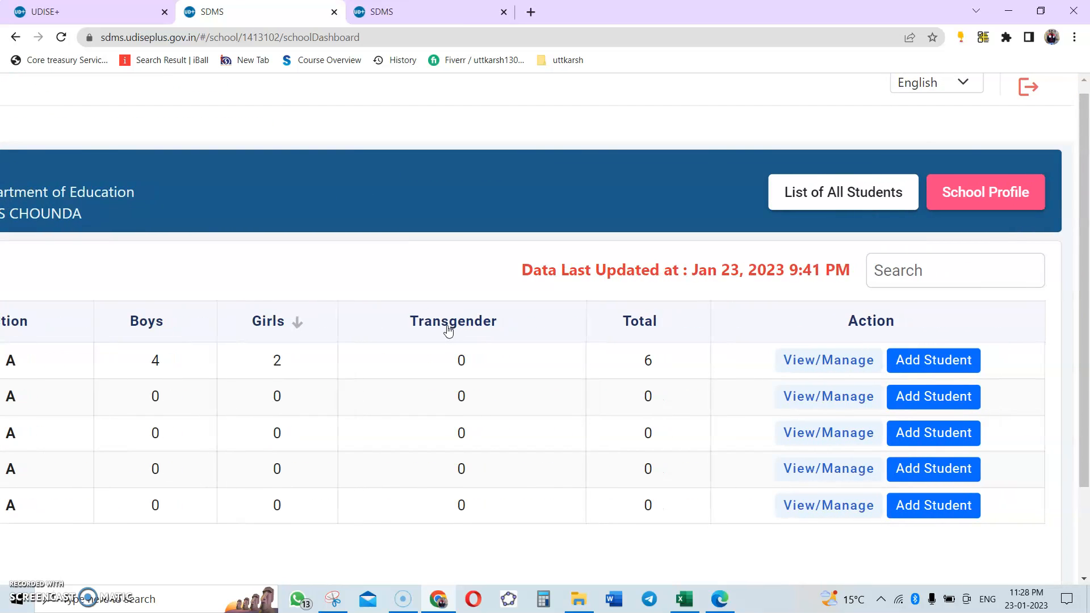
left_click(974, 200)
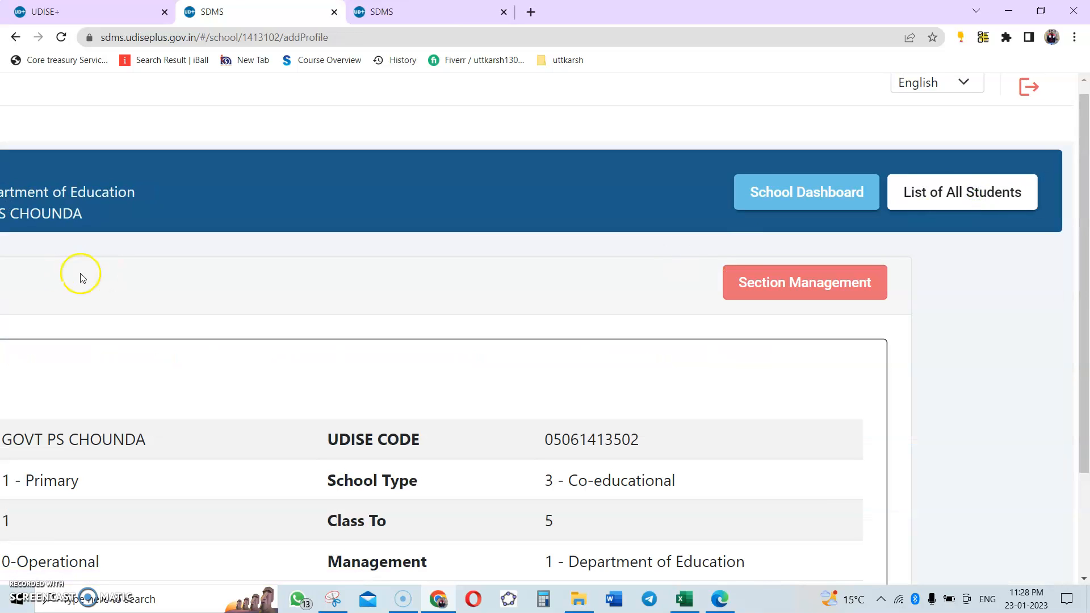
- Review the school's basic information in the profile and open Section Management
scroll(80, 277, "left", 6)
scroll(80, 277, "down", 3)
scroll(81, 277, "right", 3)
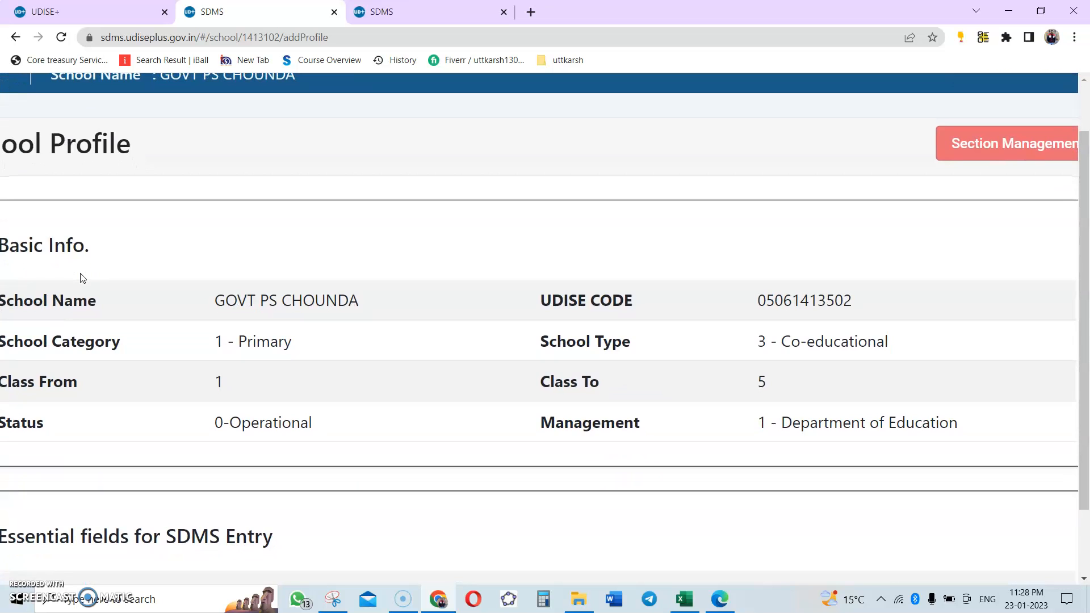
scroll(80, 277, "right", 3)
scroll(80, 277, "up", 2)
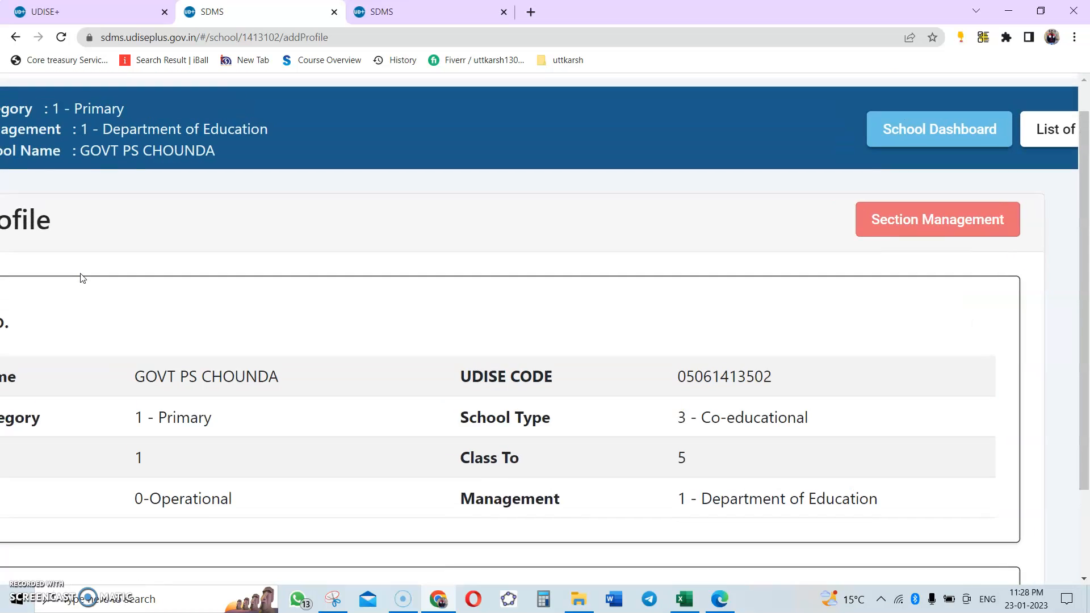
scroll(81, 277, "up", 1)
scroll(81, 276, "right", 1)
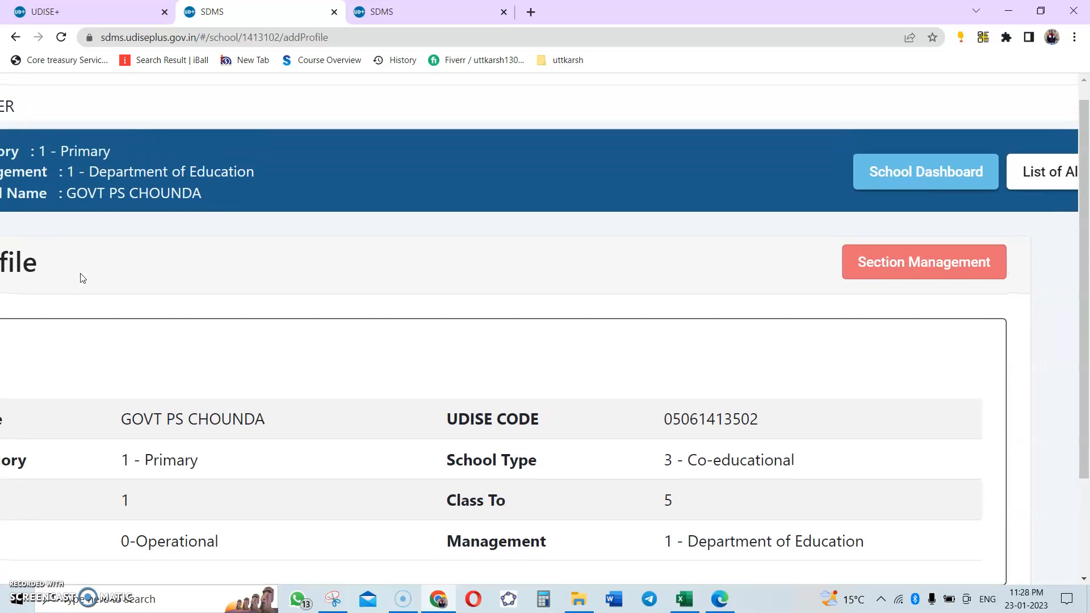
left_click(894, 270)
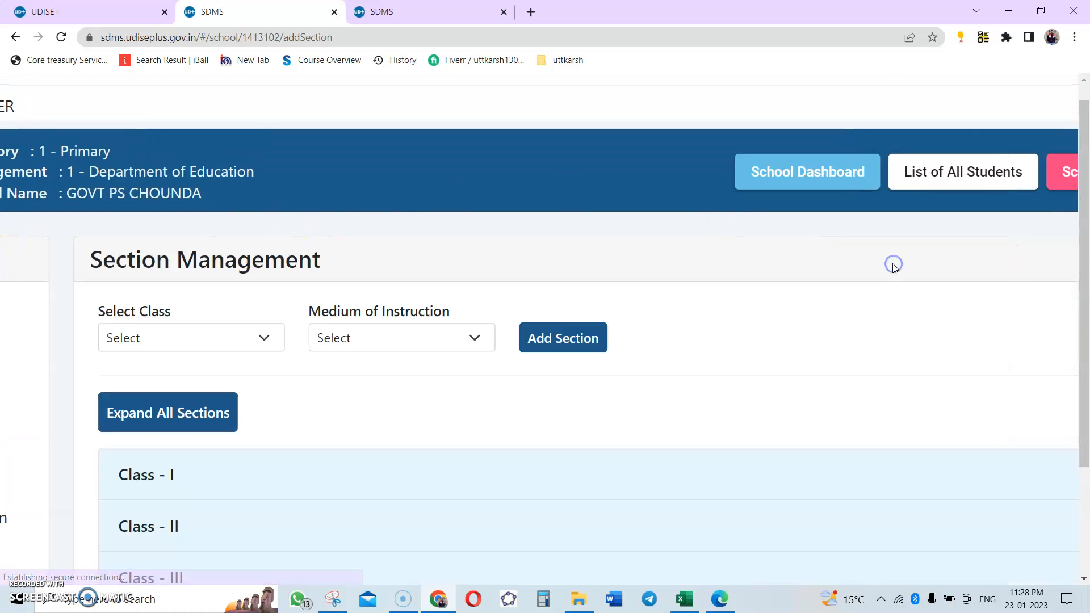
- Choose class I and 4-Hindi as the medium of instruction for a new section
left_click(189, 338)
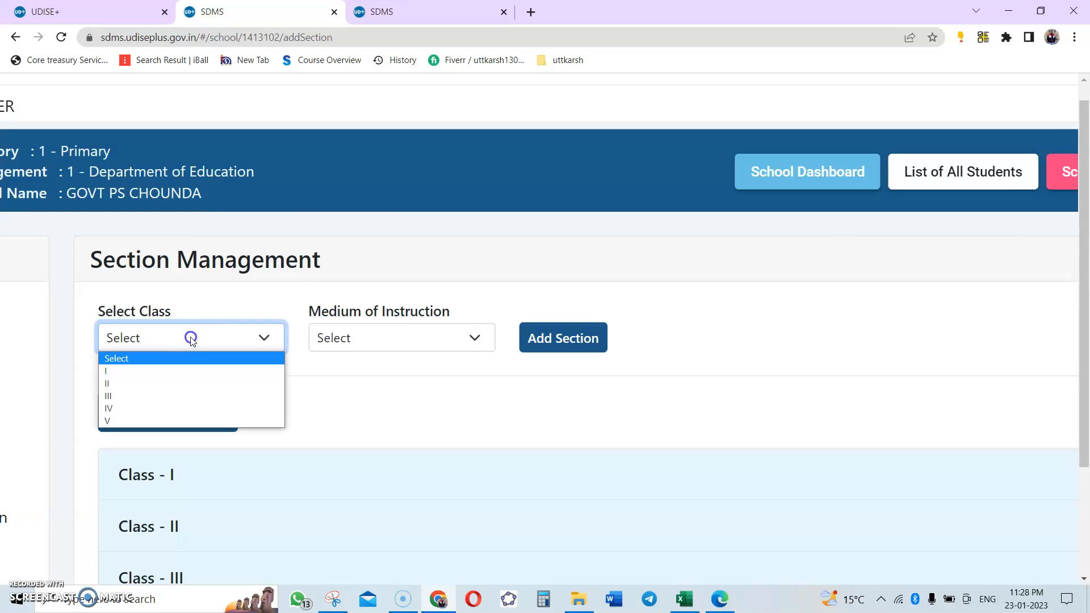
left_click(130, 372)
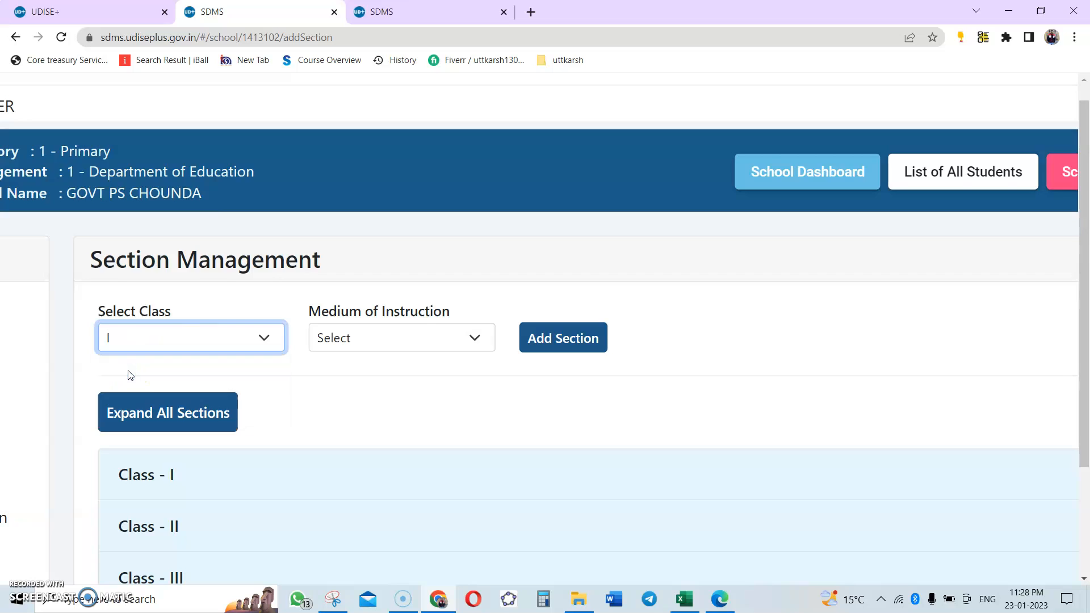
scroll(131, 375, "up", 3)
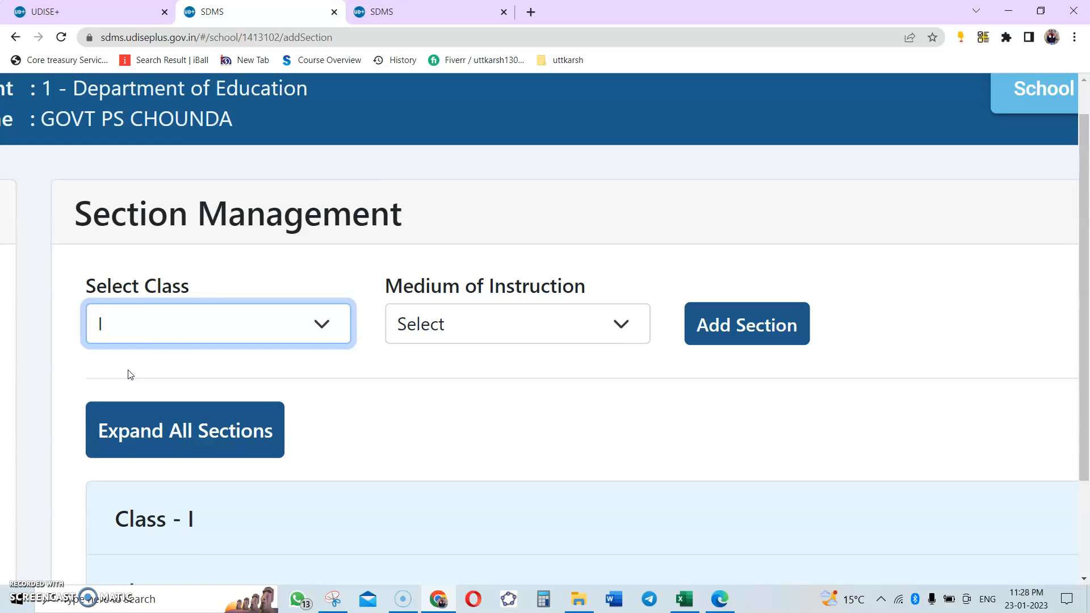
left_click(548, 324)
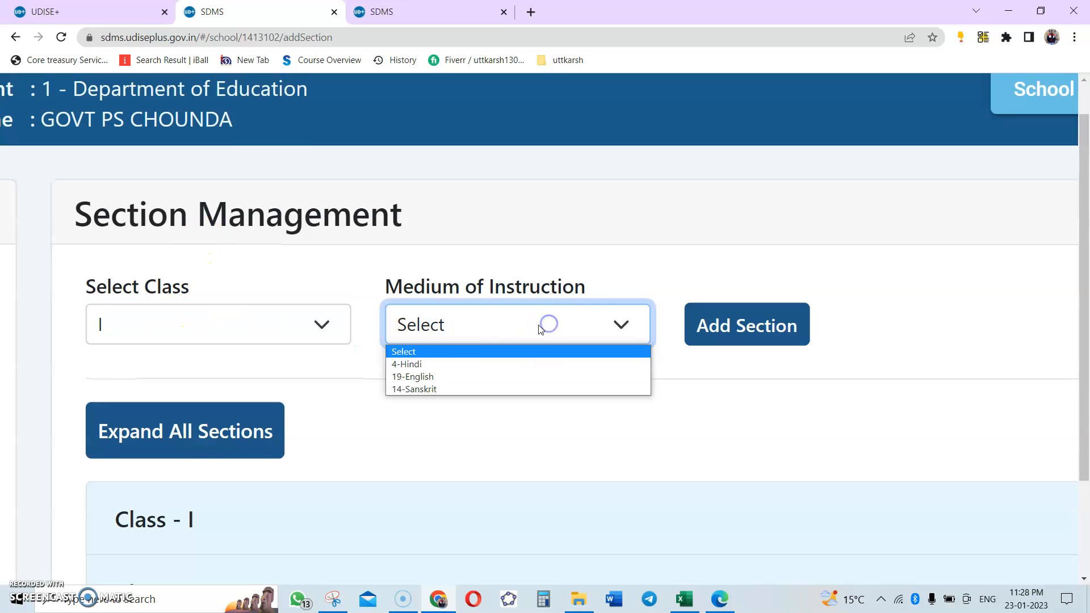
left_click(473, 364)
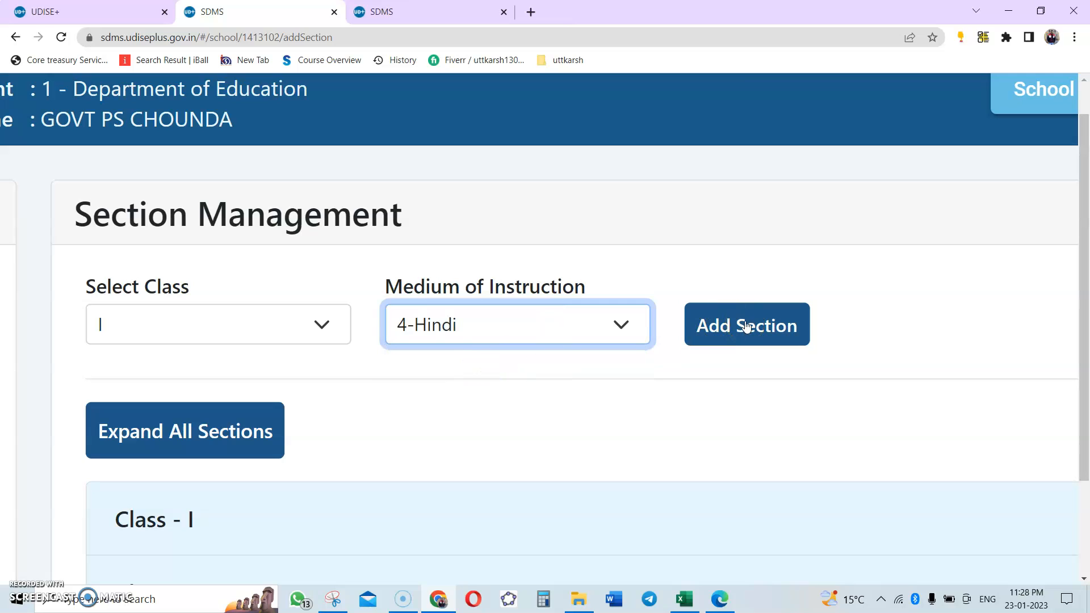
- Change the class selected for the new section to II
left_click(306, 327)
left_click(152, 372)
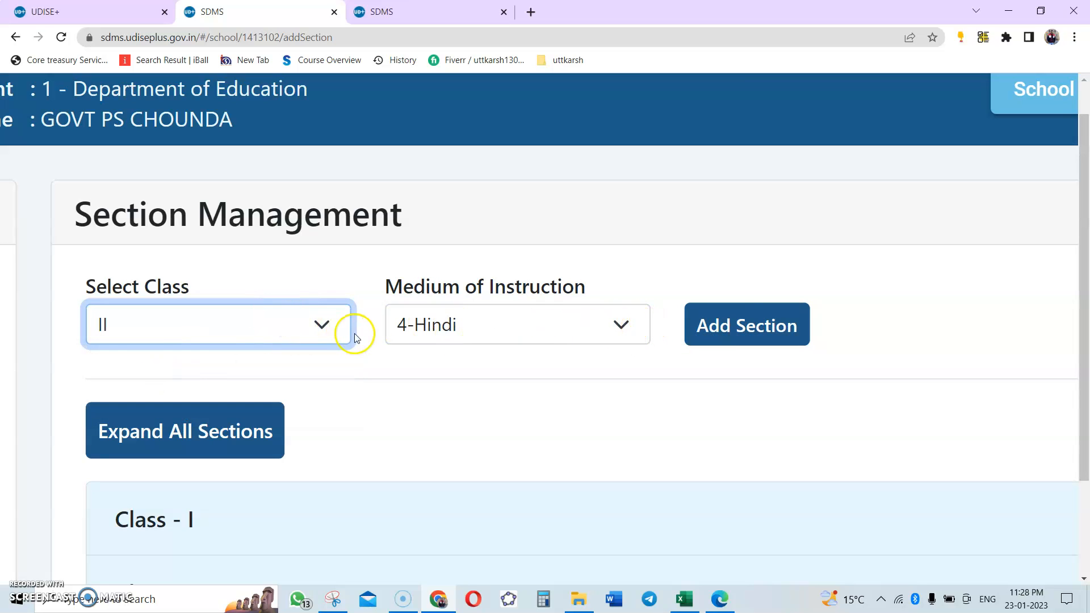
left_click(322, 324)
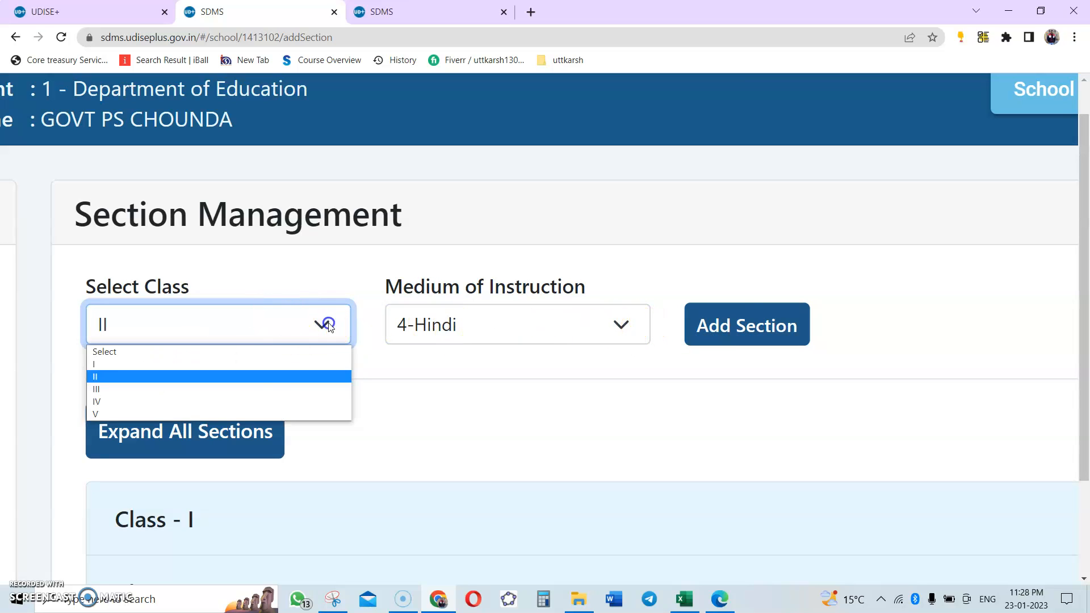
left_click(483, 417)
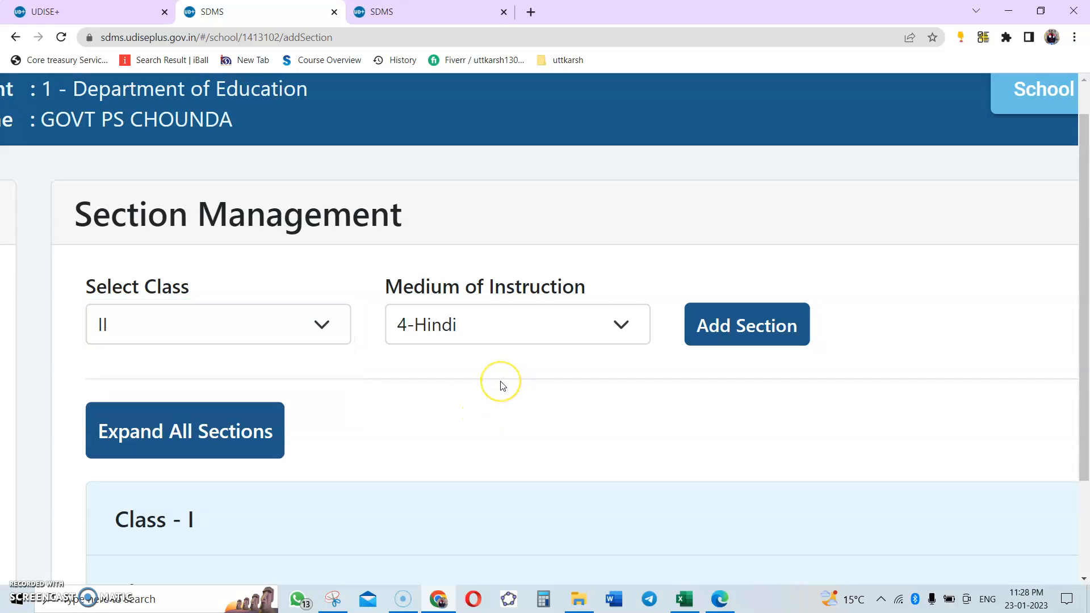
left_click(492, 398)
- Expand all sections and examine the sections and medium of instruction listed for classes I to V
scroll(492, 399, "down", 4)
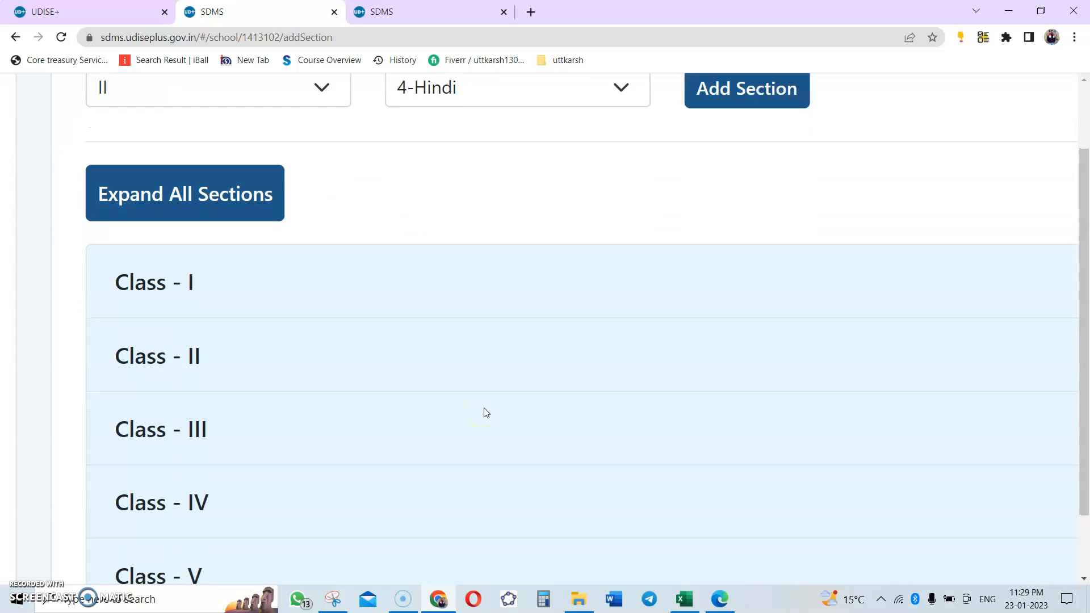
scroll(486, 412, "down", 1)
left_click(483, 412)
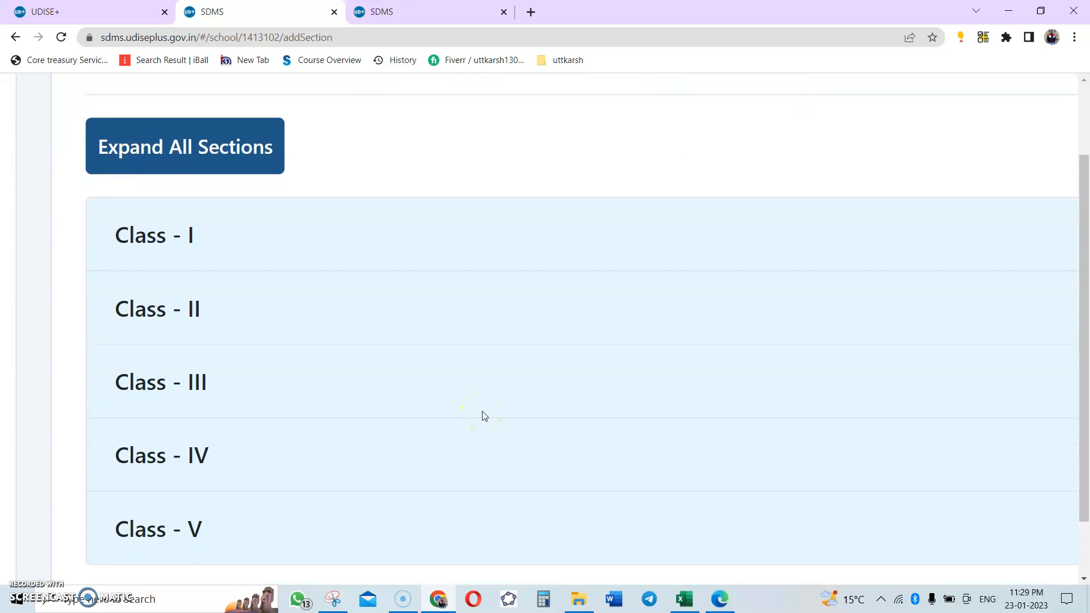
scroll(465, 410, "down", 1)
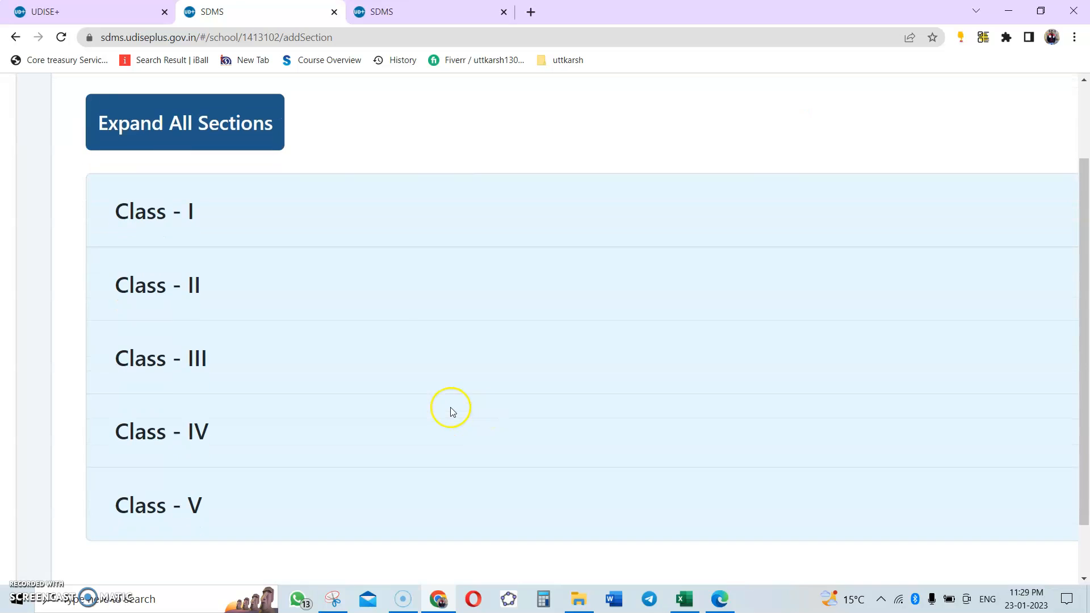
left_click(268, 135)
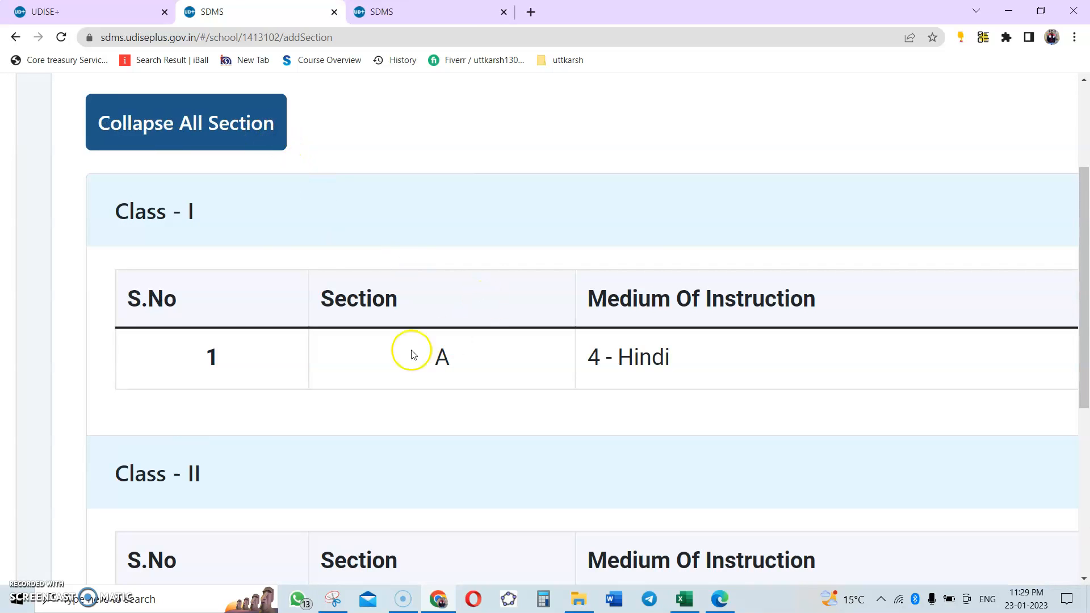
scroll(553, 371, "down", 3)
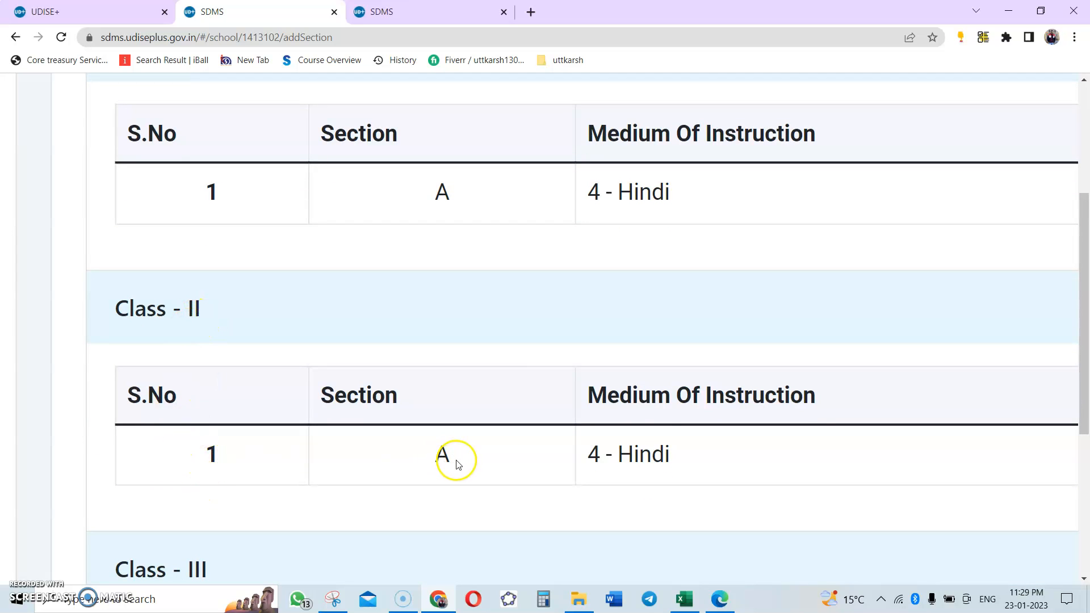
scroll(664, 448, "down", 4)
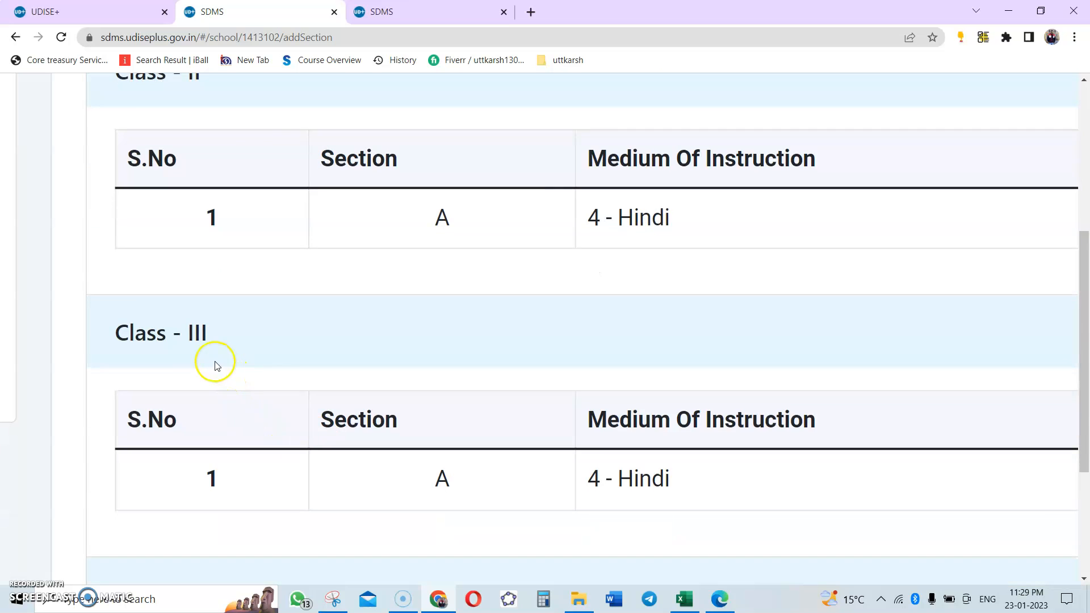
scroll(702, 461, "down", 4)
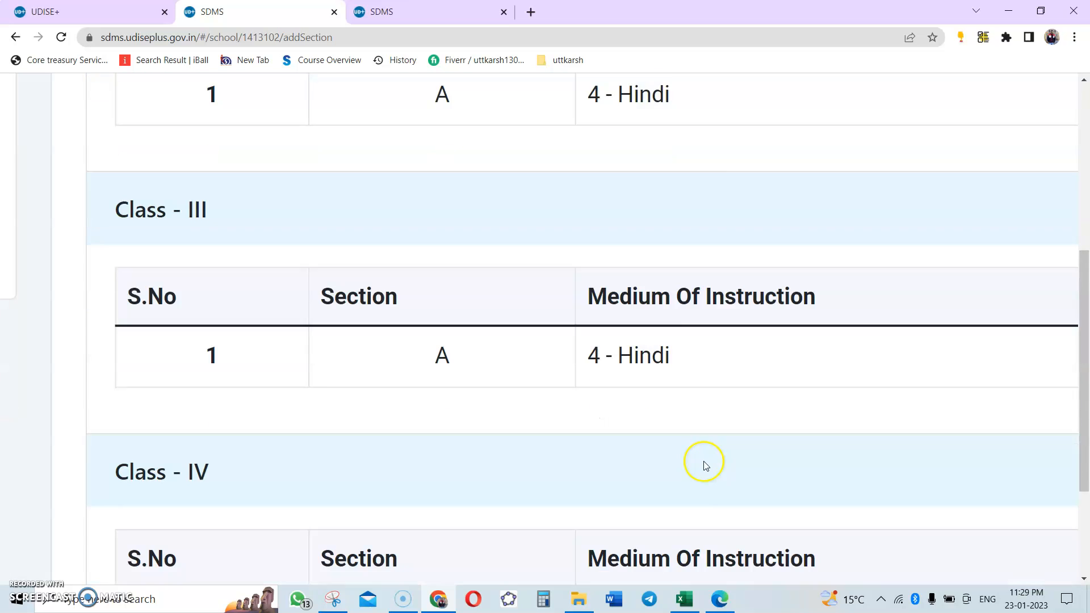
scroll(410, 436, "down", 4)
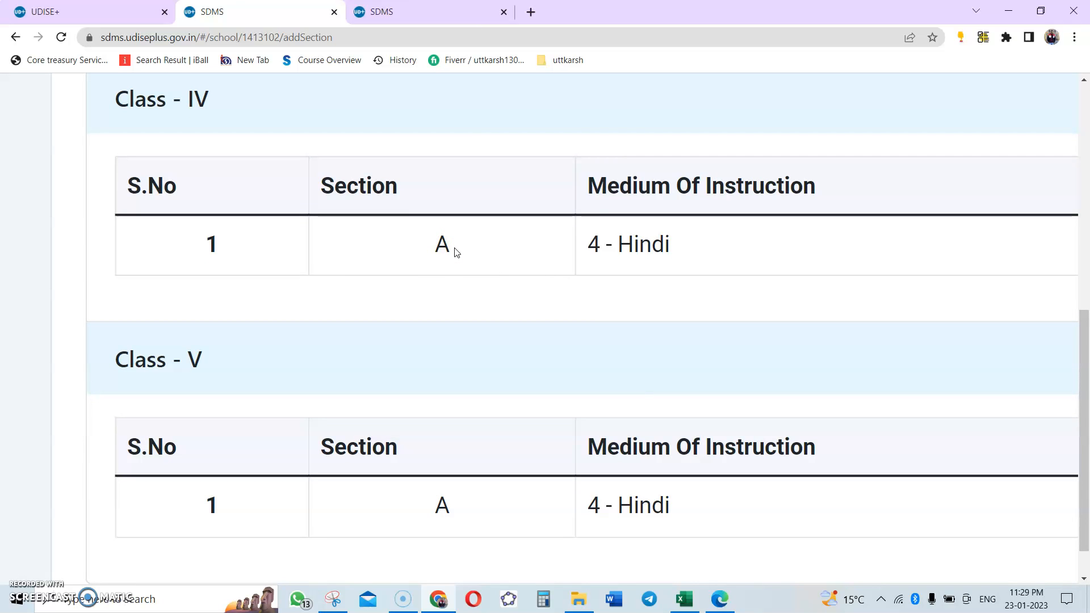
scroll(457, 255, "up", 7)
scroll(457, 255, "up", 10)
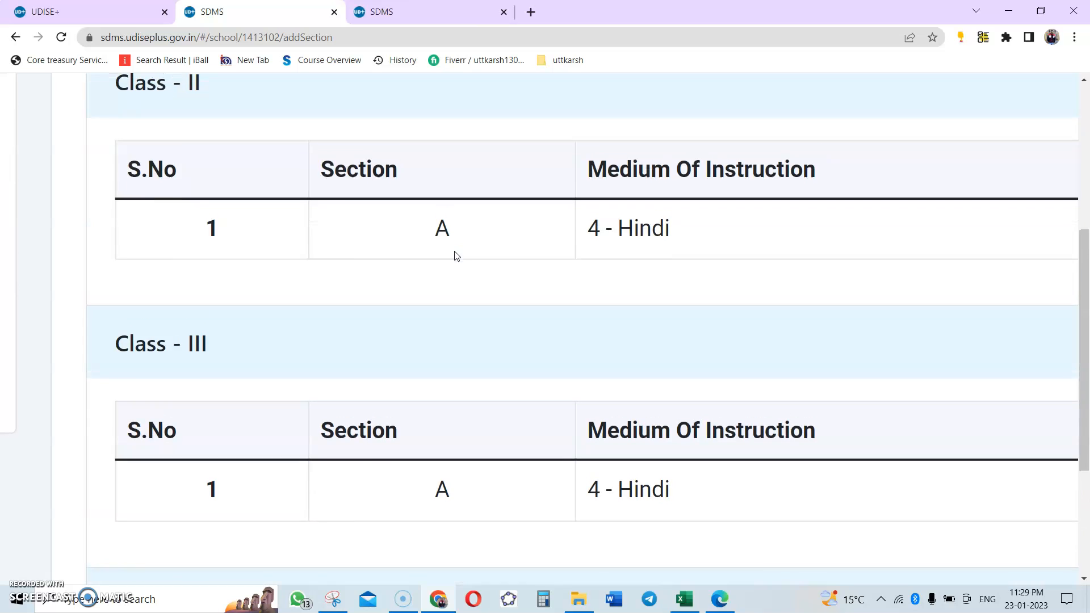
scroll(457, 255, "up", 3)
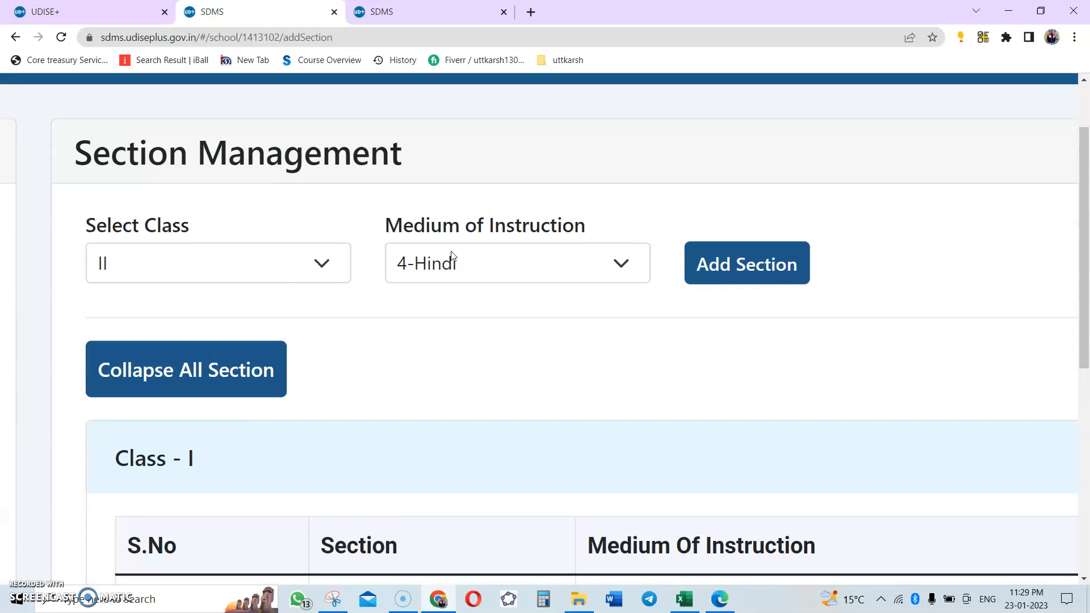
- Add the new Hindi-medium section to Class II and check it in the class's section list
left_click(727, 262)
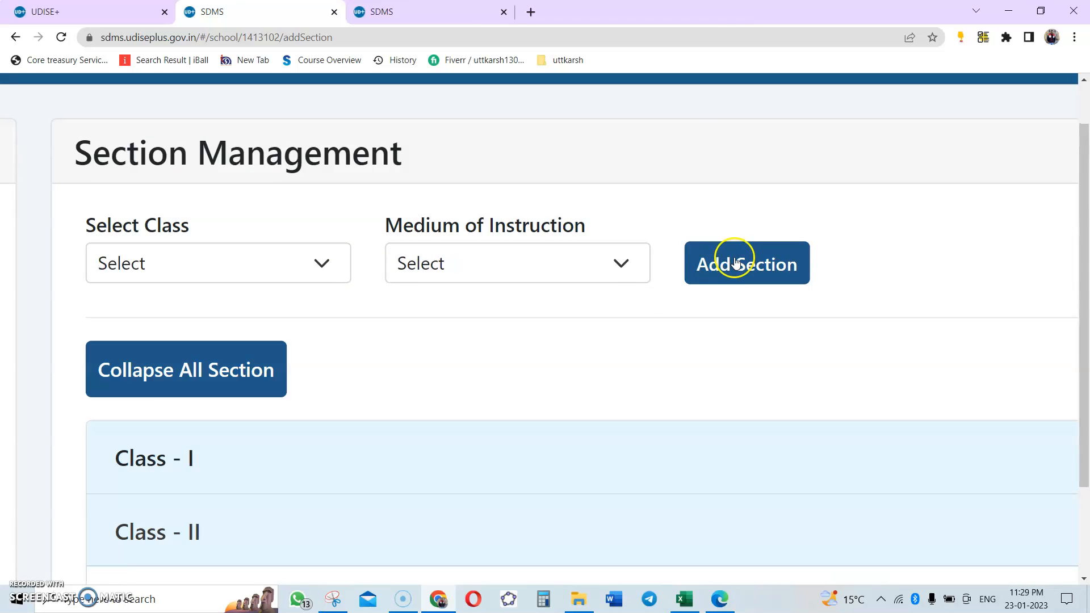
scroll(608, 318, "down", 5)
scroll(617, 366, "down", 1)
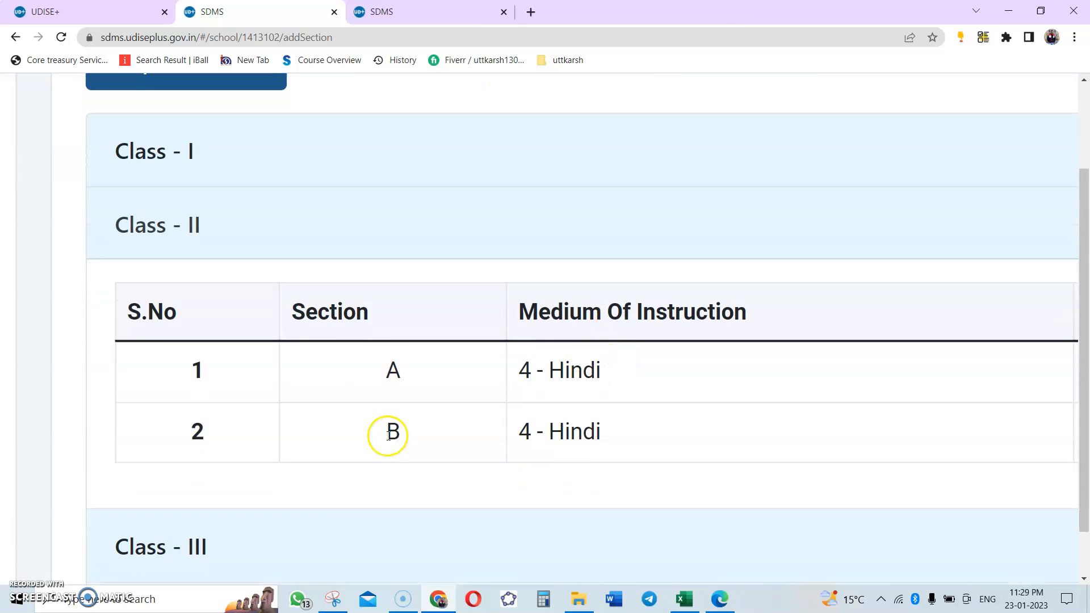
- Delete section B from Class II and confirm the deletion
scroll(332, 434, "right", 1)
scroll(332, 434, "right", 4)
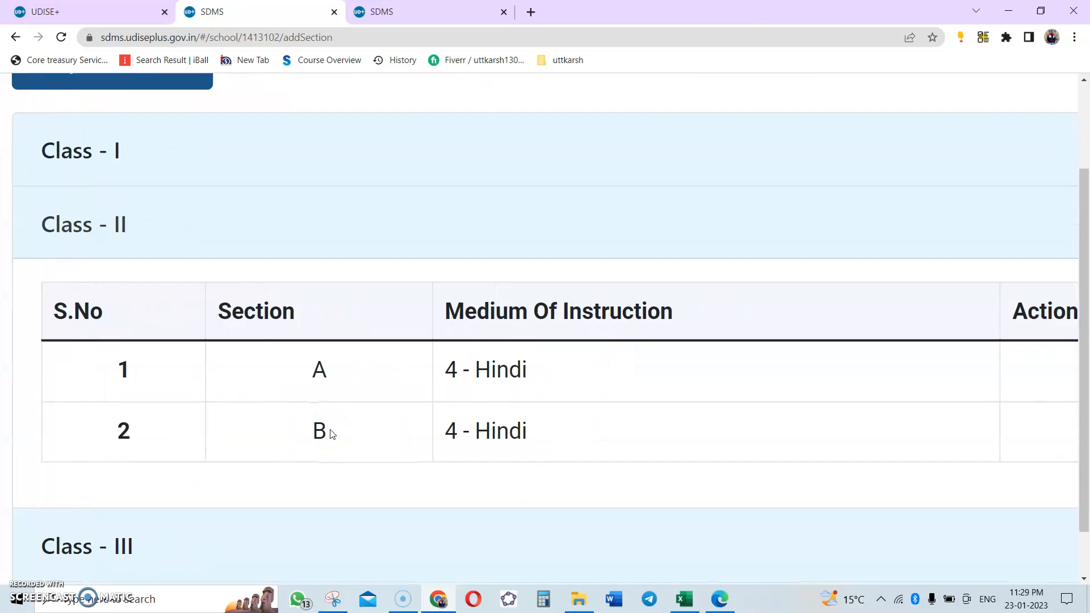
scroll(332, 434, "right", 5)
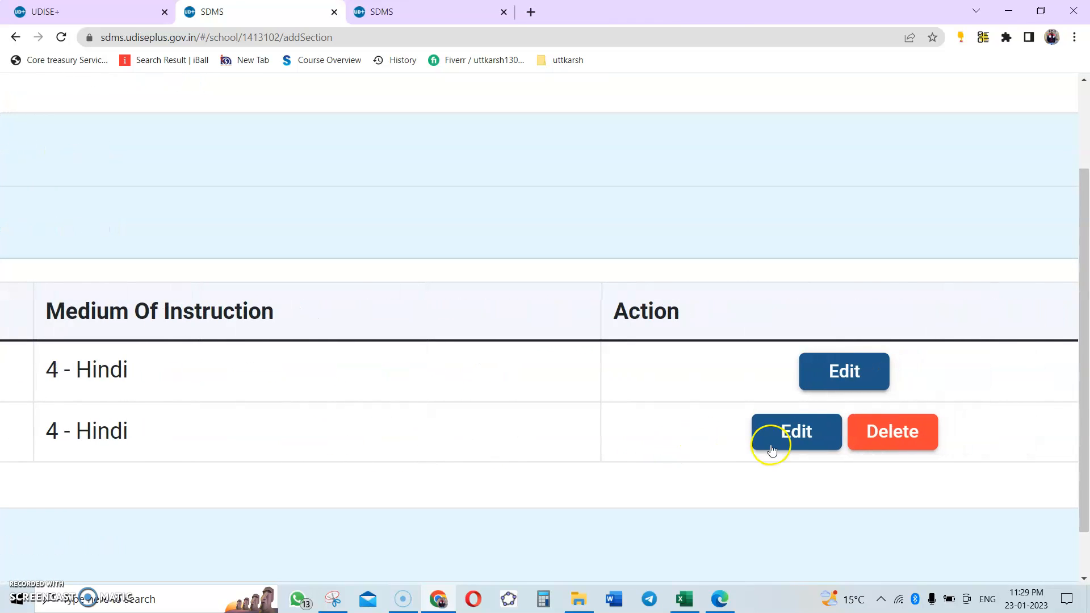
left_click(897, 438)
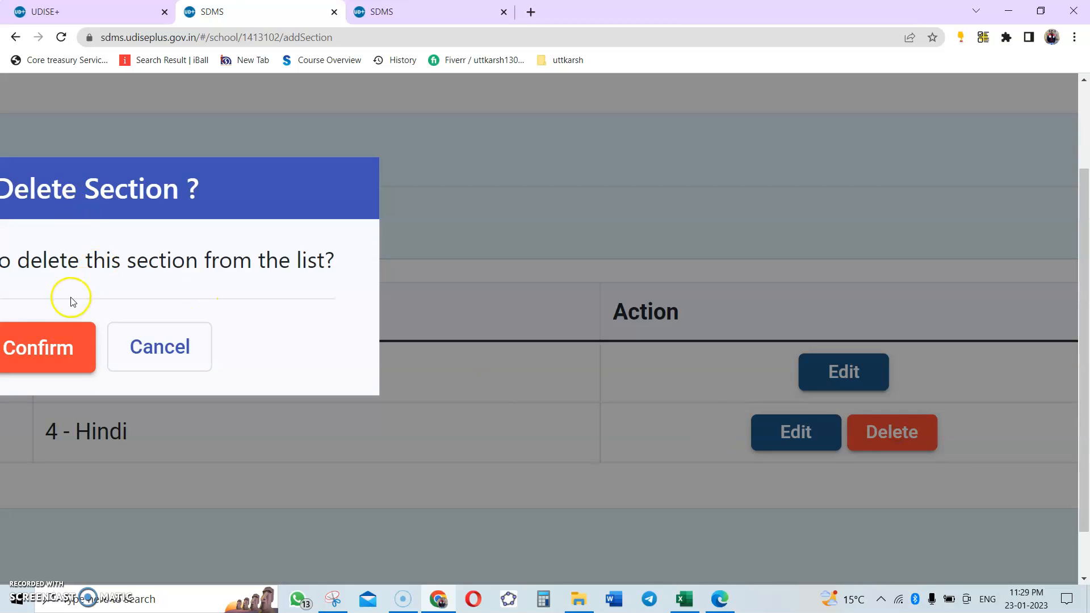
scroll(23, 356, "left", 3)
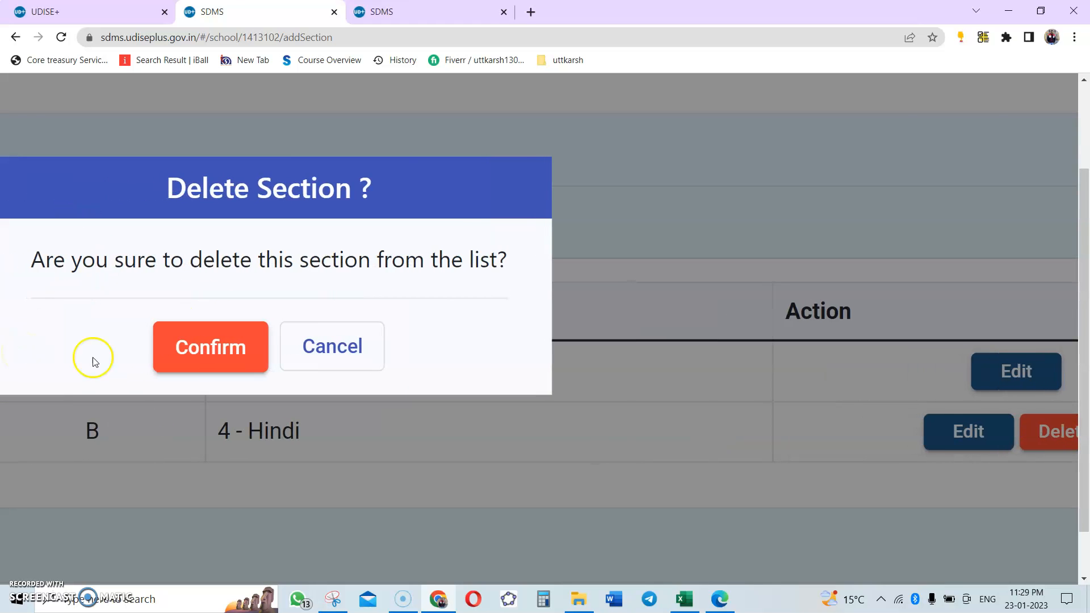
left_click(214, 346)
- Return to the school dashboard and view the enrolment details of Class II, section A
scroll(399, 277, "up", 5)
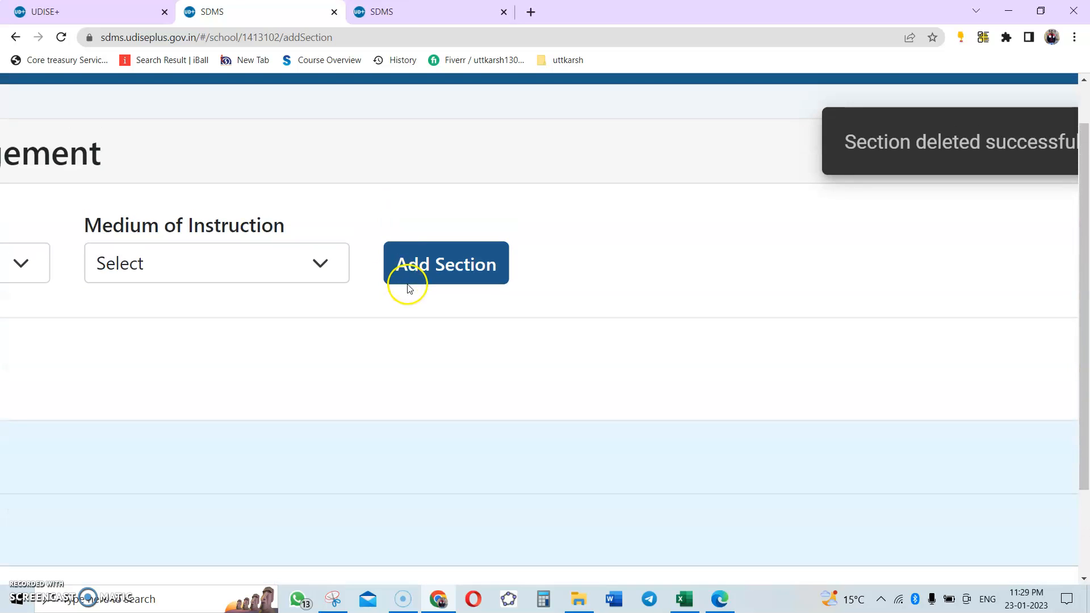
scroll(408, 288, "up", 4)
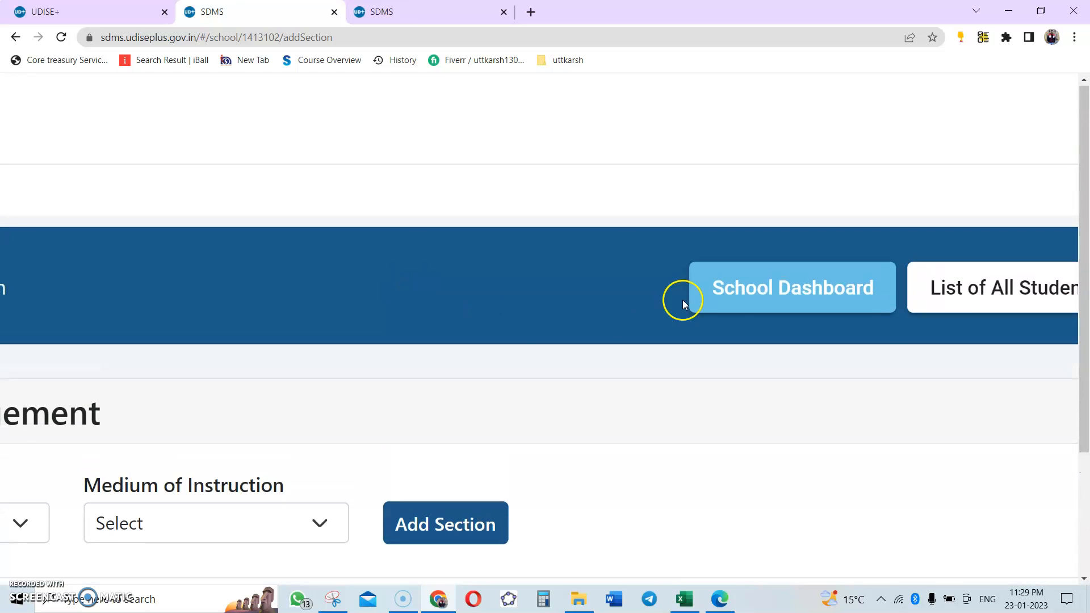
left_click(733, 285)
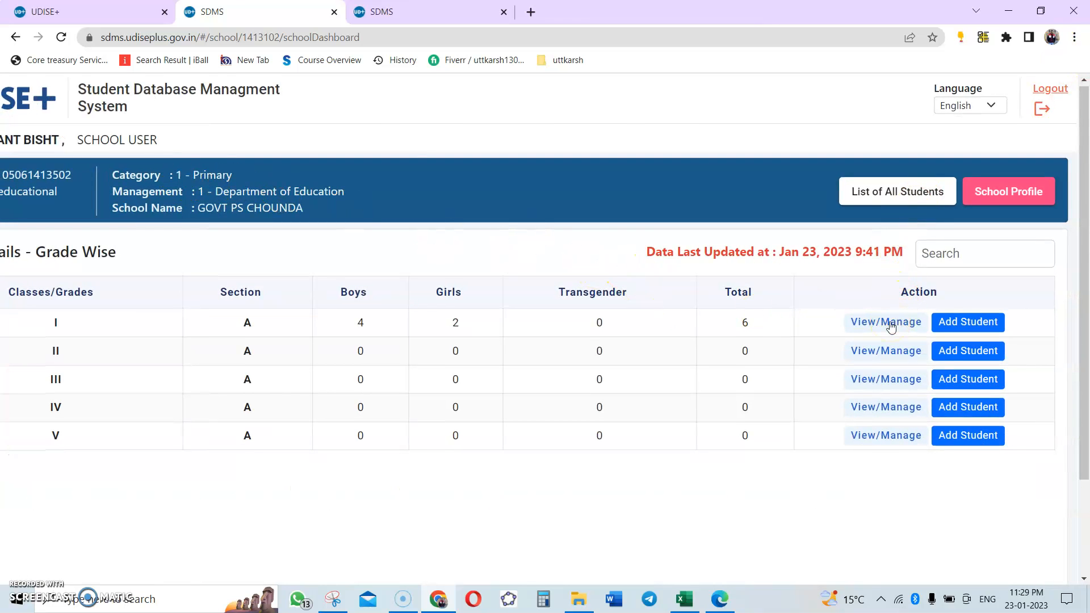
left_click(885, 351)
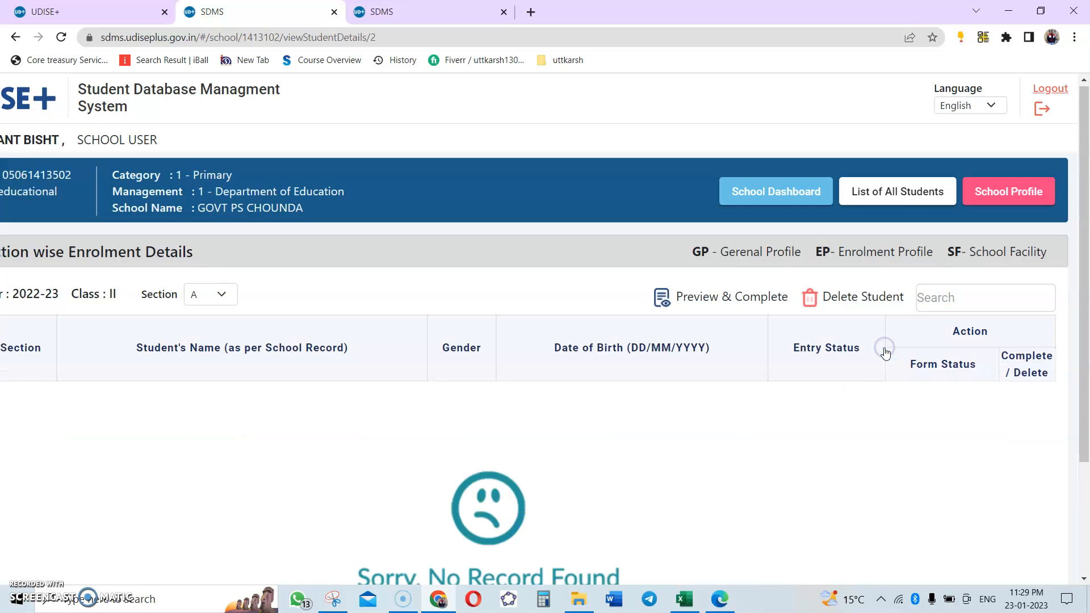
scroll(652, 382, "down", 3)
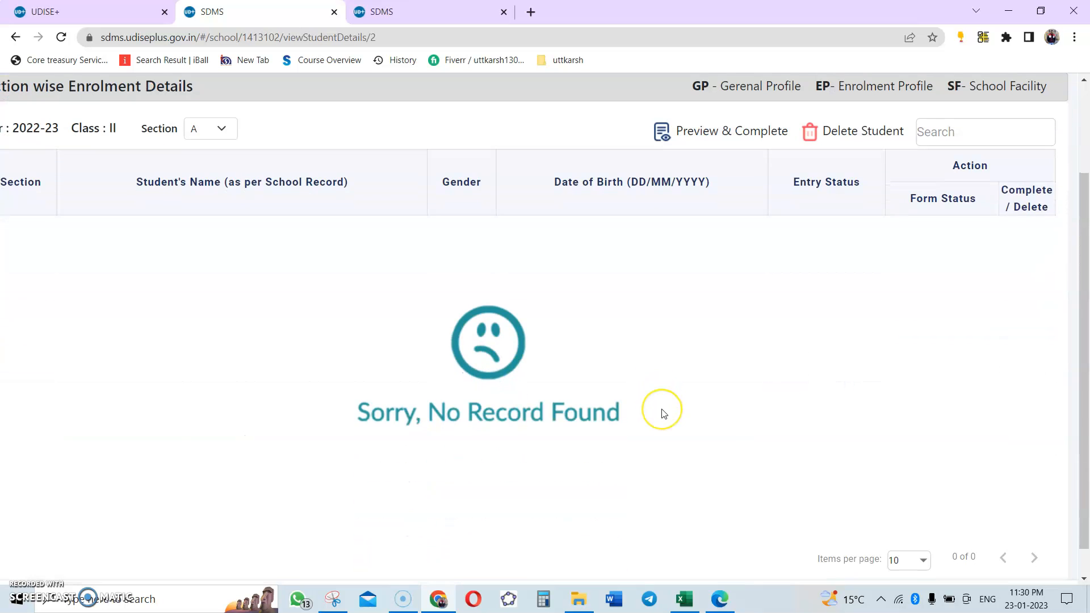
scroll(664, 414, "down", 1)
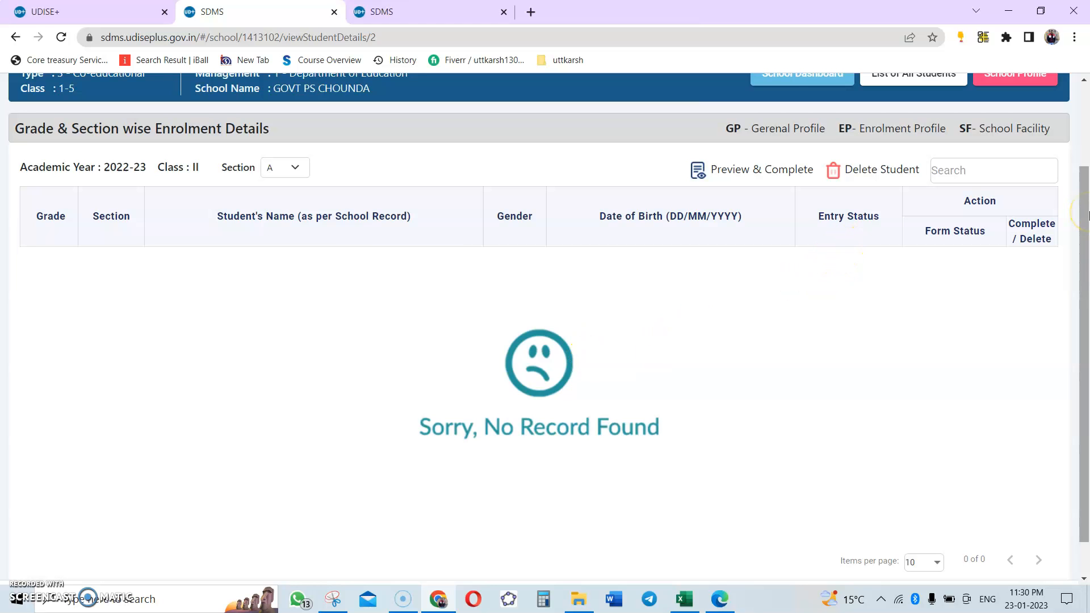
scroll(1087, 215, "up", 1)
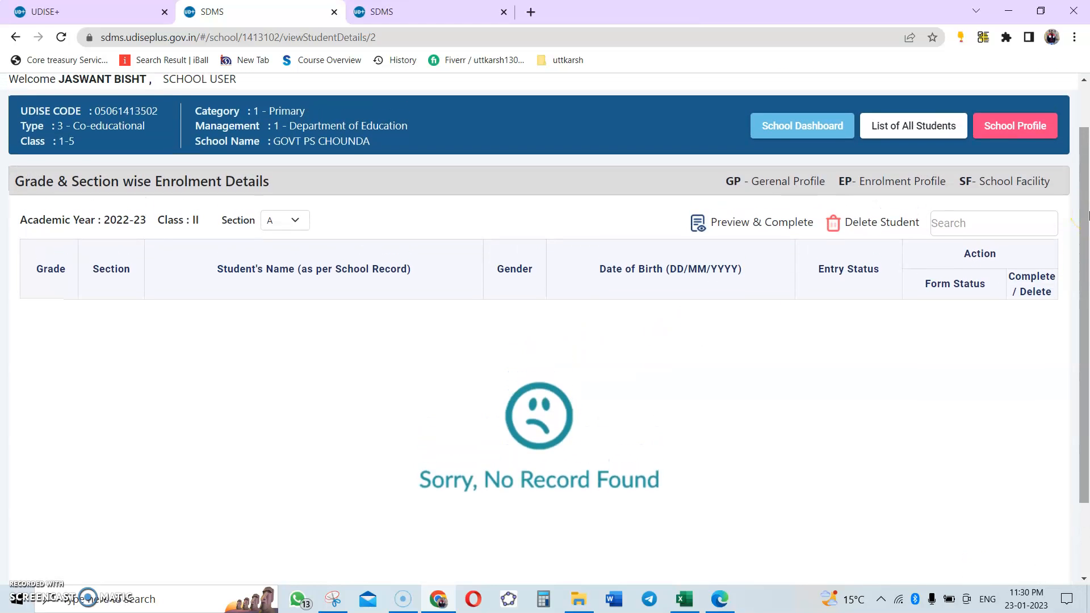
- Start adding a student to Class II, section A, from the school dashboard and look through the general information fields
left_click(791, 141)
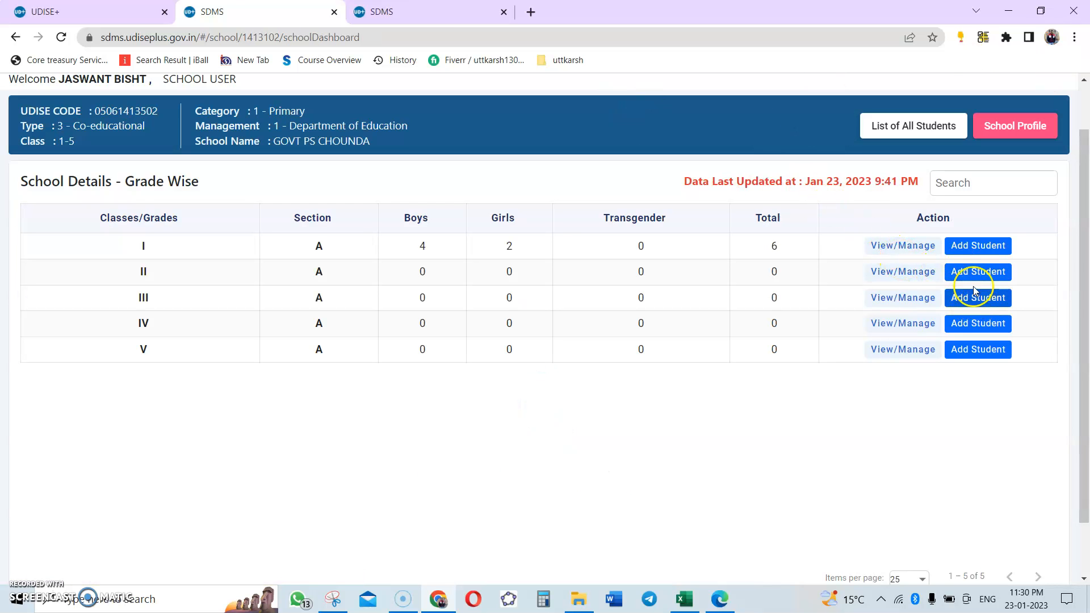
left_click(972, 272)
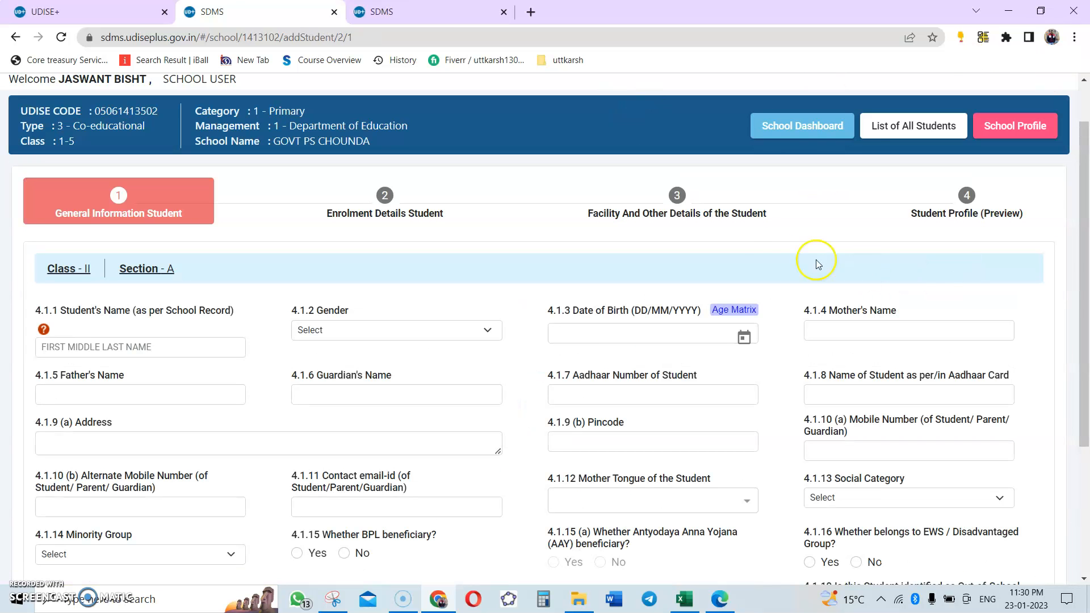
scroll(593, 178, "down", 1)
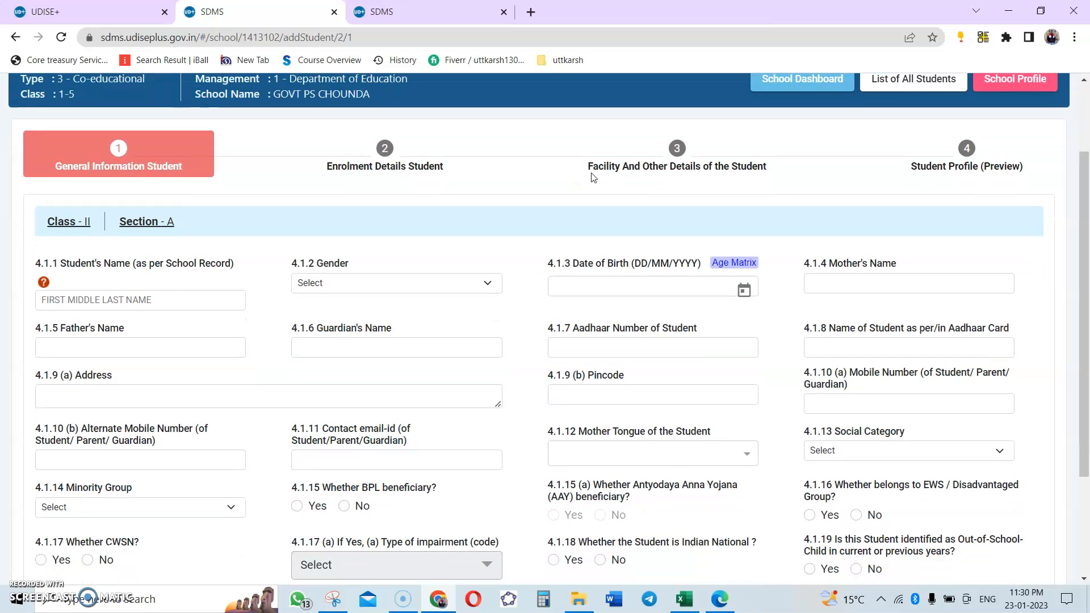
scroll(590, 178, "up", 1)
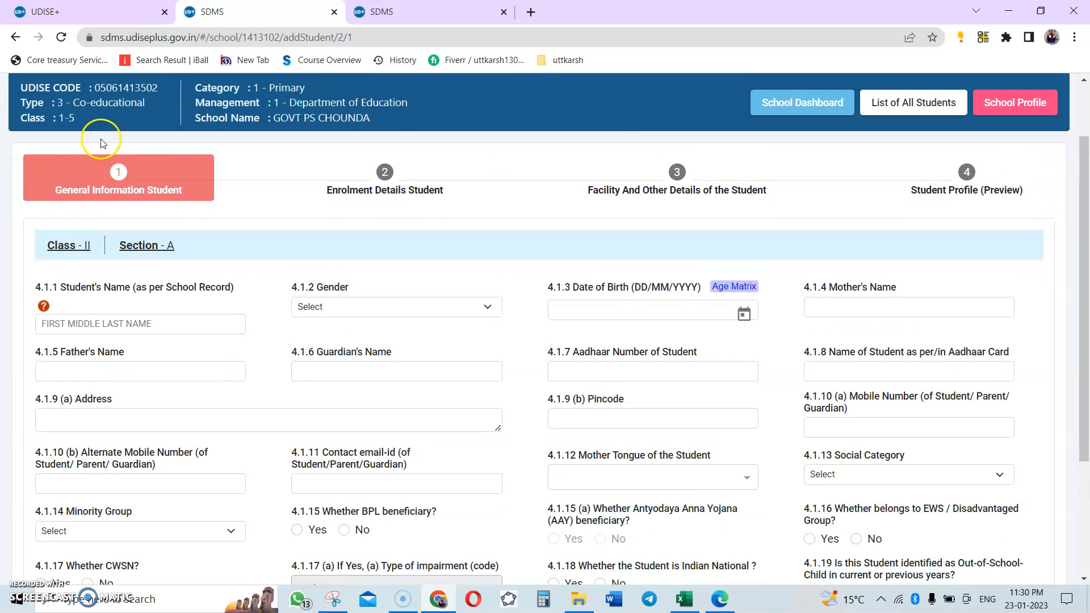
scroll(150, 213, "up", 3)
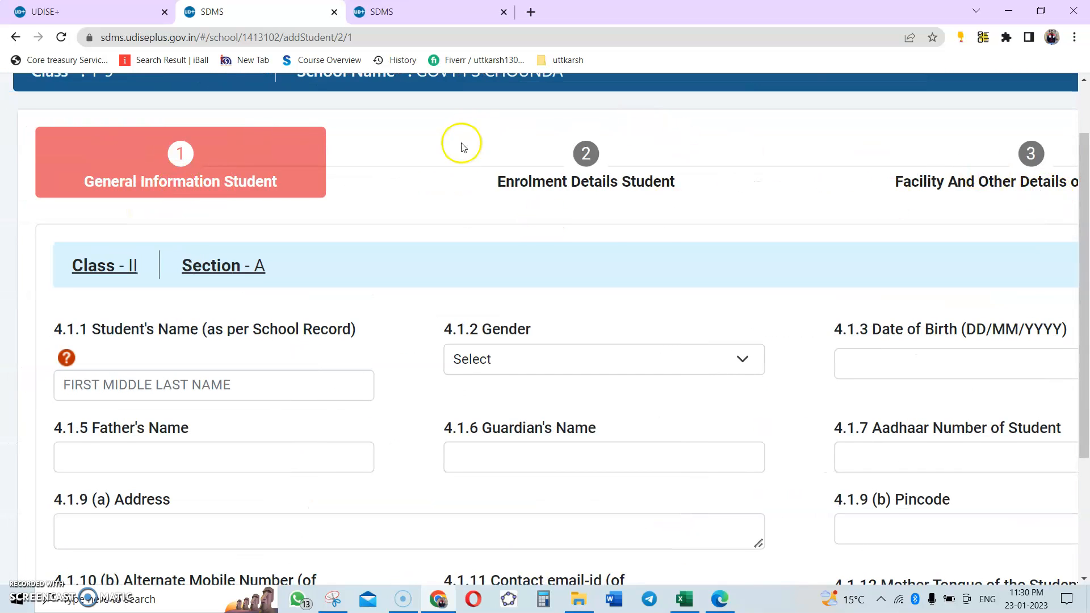
scroll(114, 326, "down", 1)
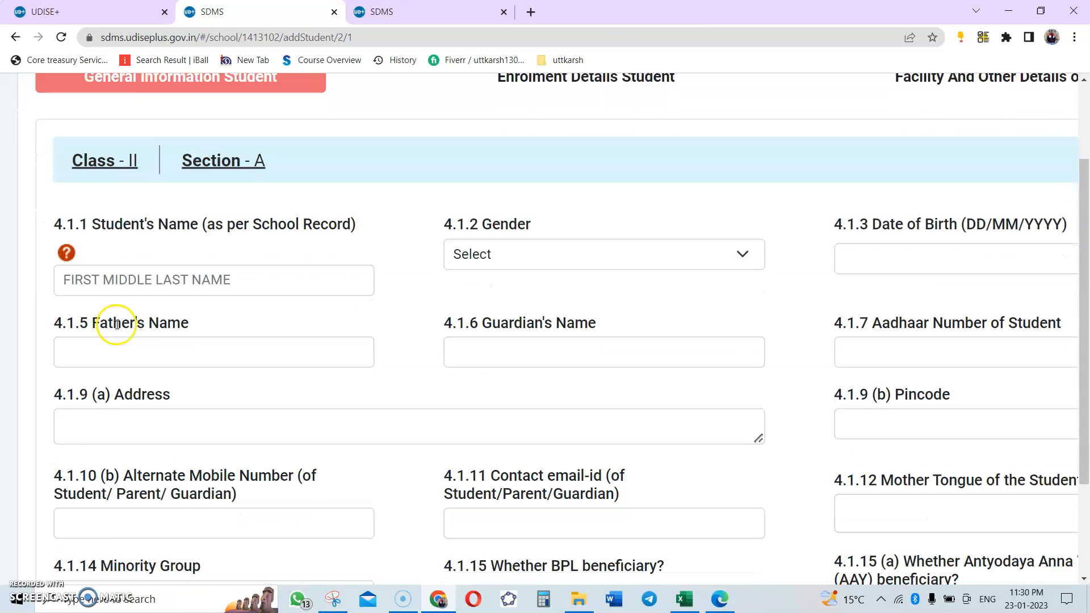
scroll(183, 264, "down", 1)
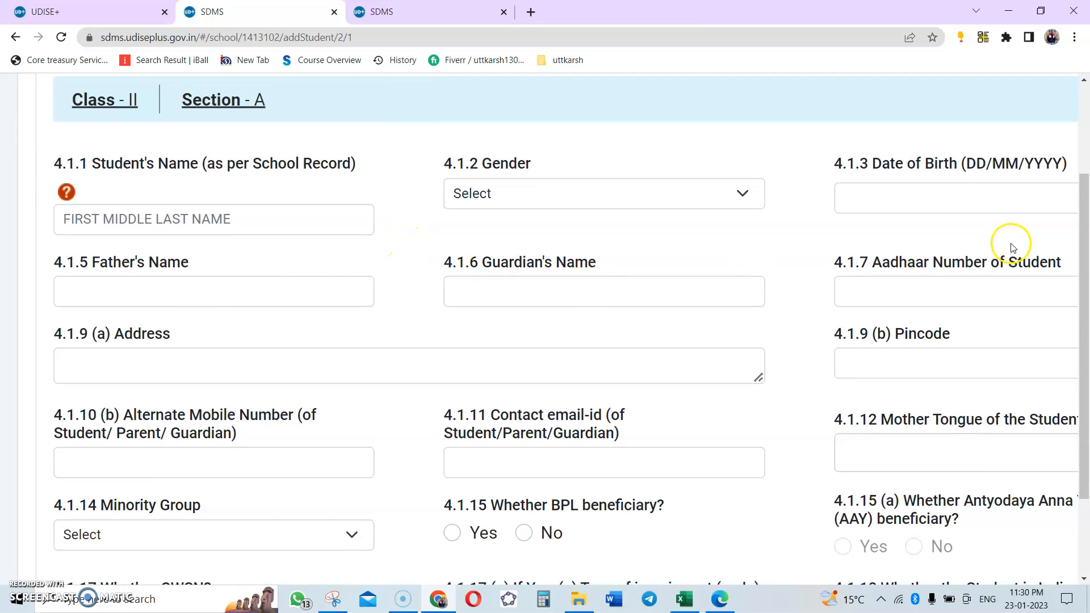
scroll(1004, 248, "down", 4)
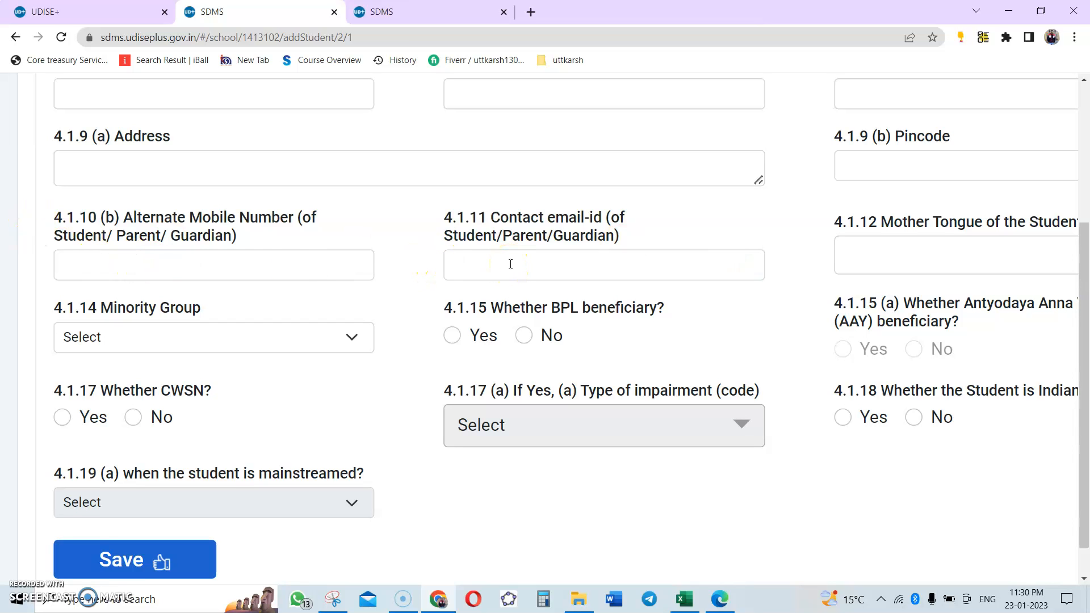
scroll(510, 264, "down", 2)
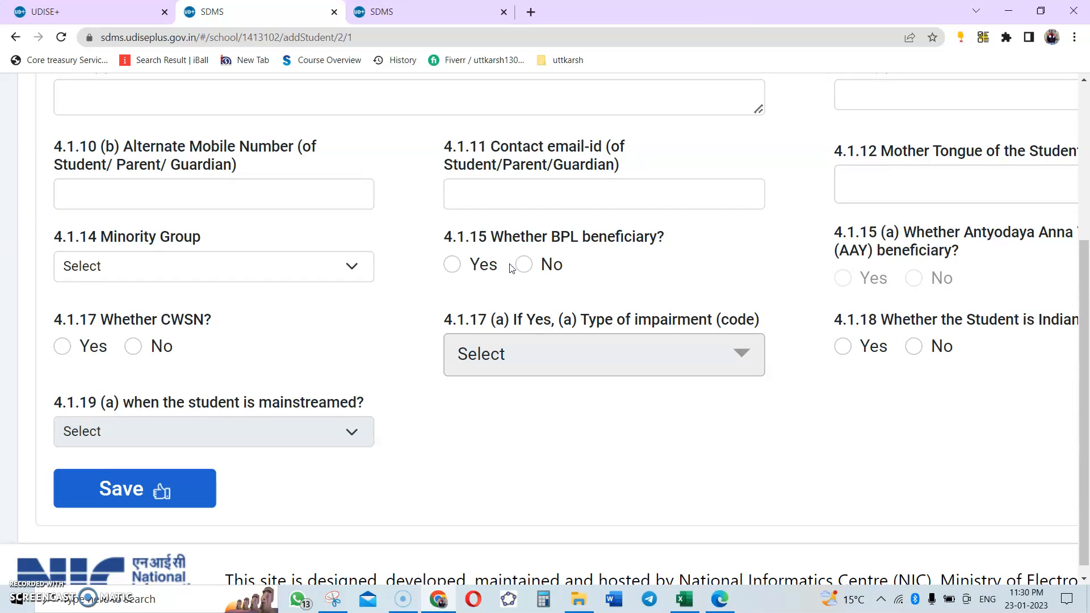
- Set the new student's mother tongue to 36-HINDI - Garhwali
scroll(510, 267, "right", 3)
scroll(510, 267, "up", 3)
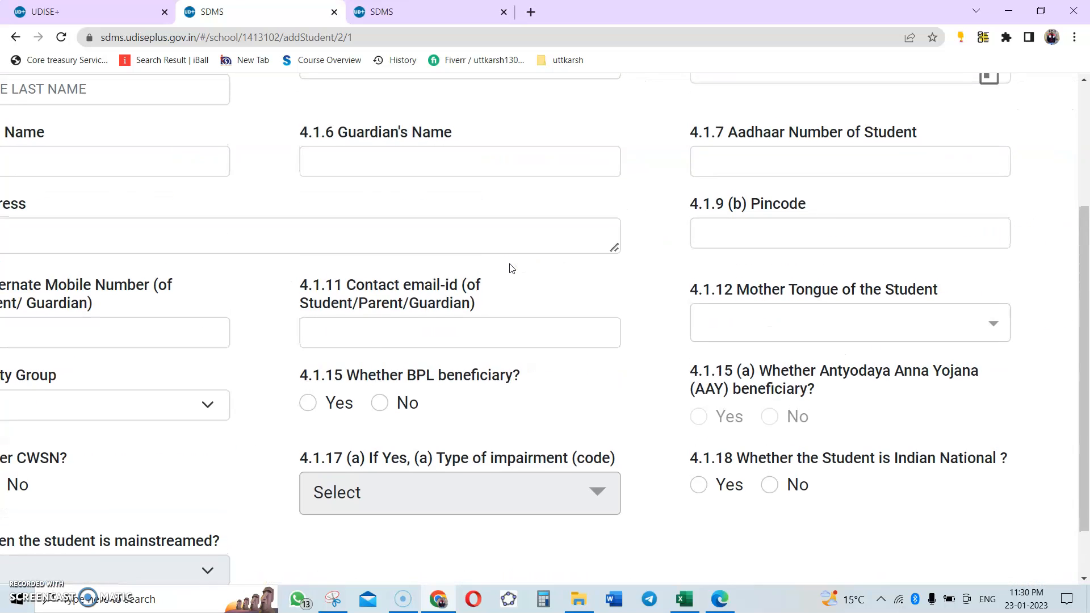
left_click(894, 316)
scroll(896, 316, "right", 5)
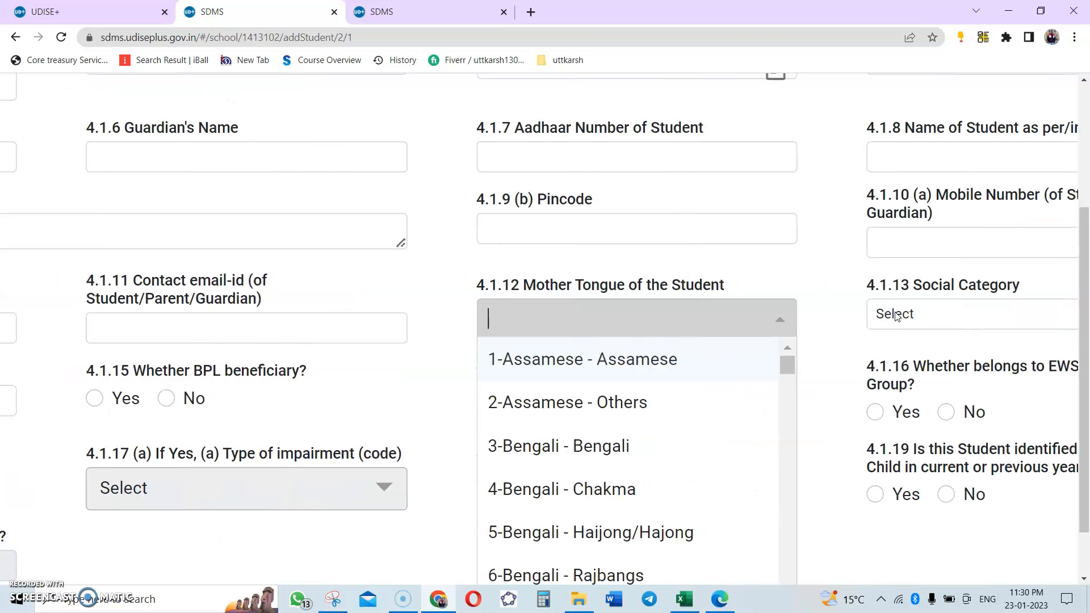
scroll(591, 438, "down", 1)
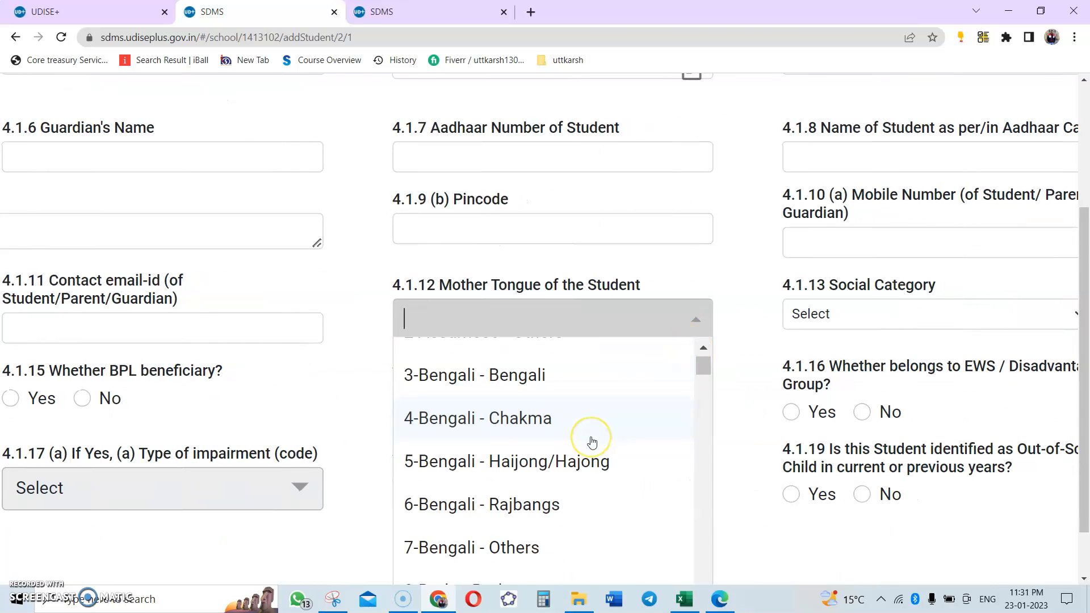
scroll(591, 442, "down", 1)
scroll(590, 442, "down", 2)
scroll(591, 442, "down", 8)
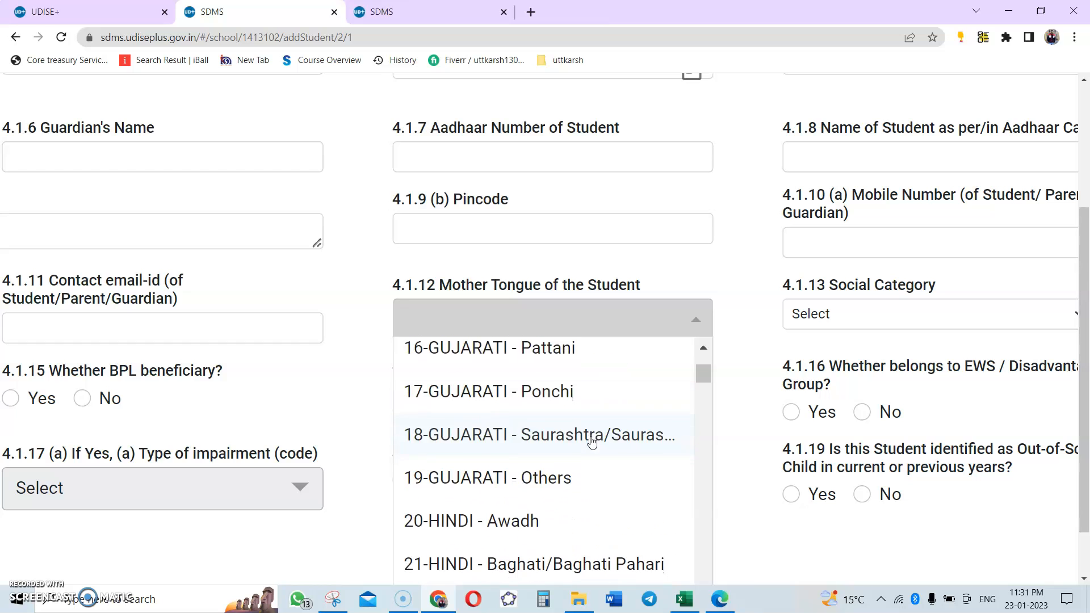
scroll(591, 444, "down", 3)
scroll(590, 445, "down", 2)
scroll(591, 445, "down", 9)
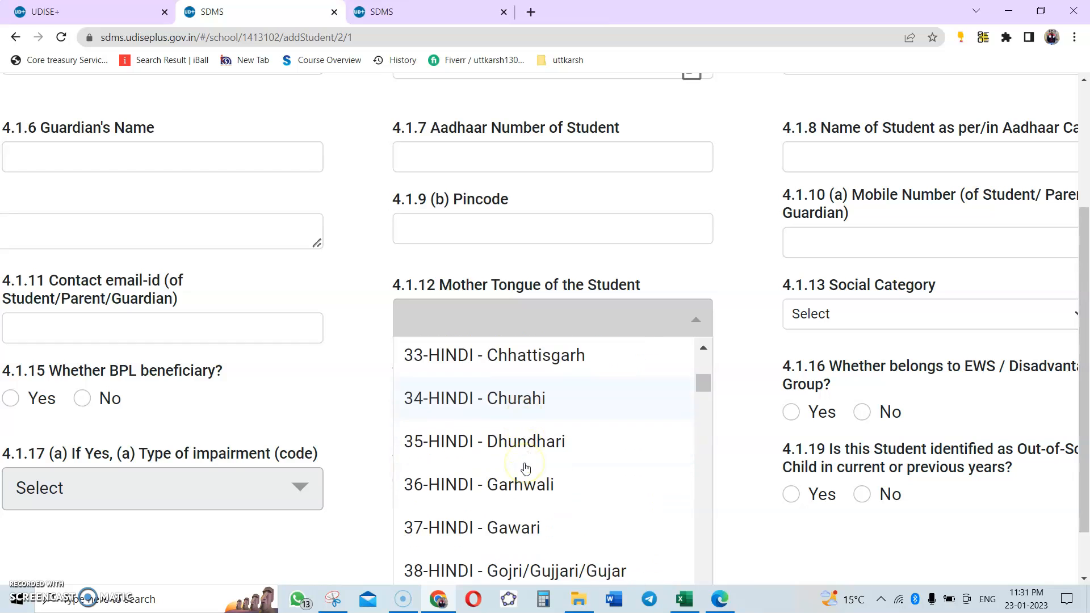
left_click(521, 390)
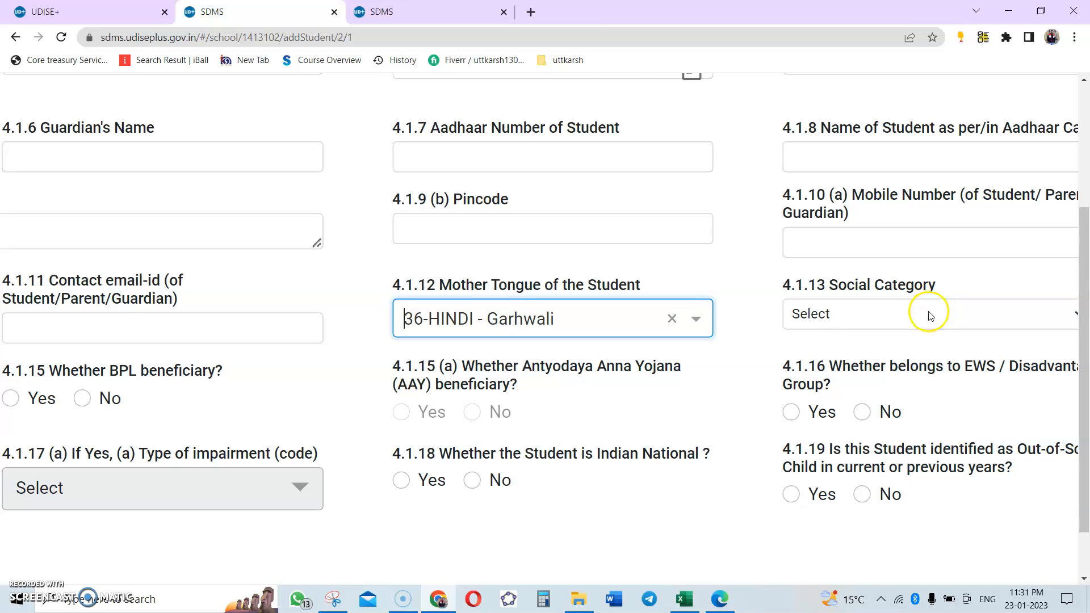
- Set the student's minority group to 6-Jain, then save the general information and confirm the student's details
scroll(576, 339, "down", 1)
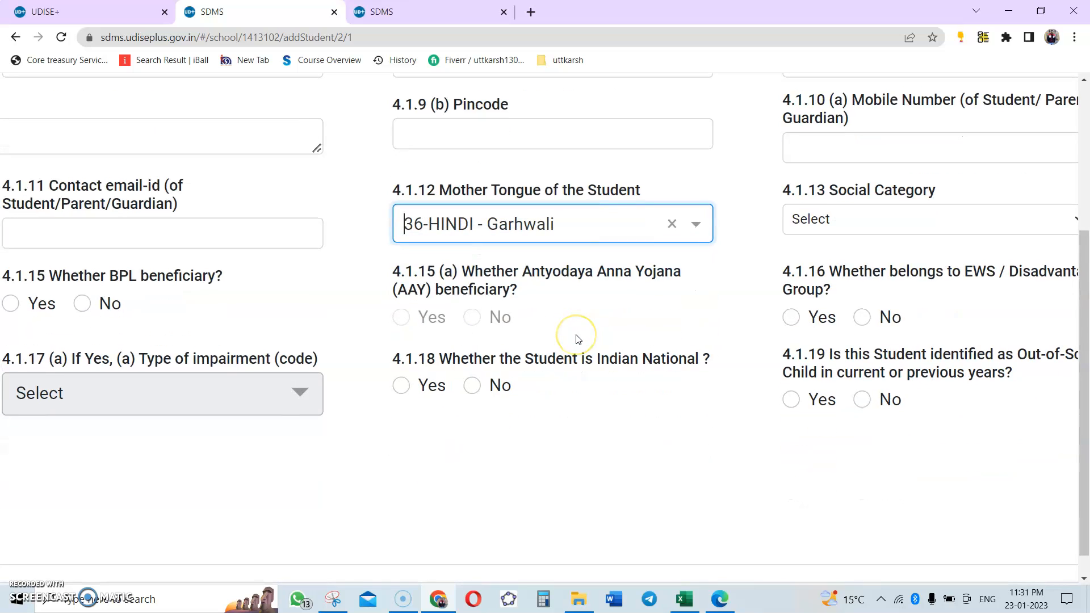
scroll(576, 339, "left", 5)
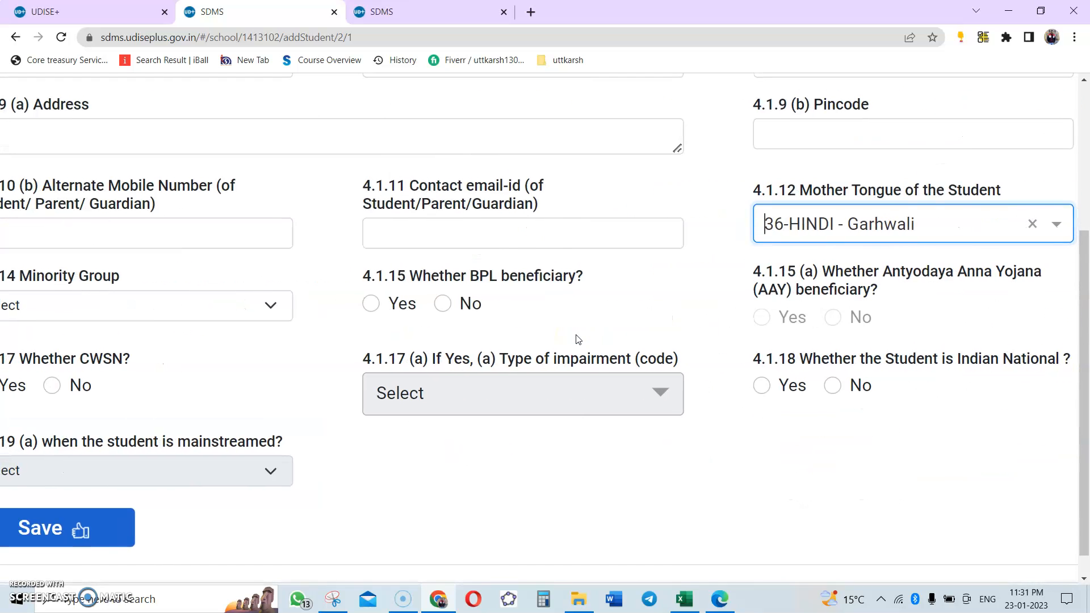
scroll(576, 339, "left", 1)
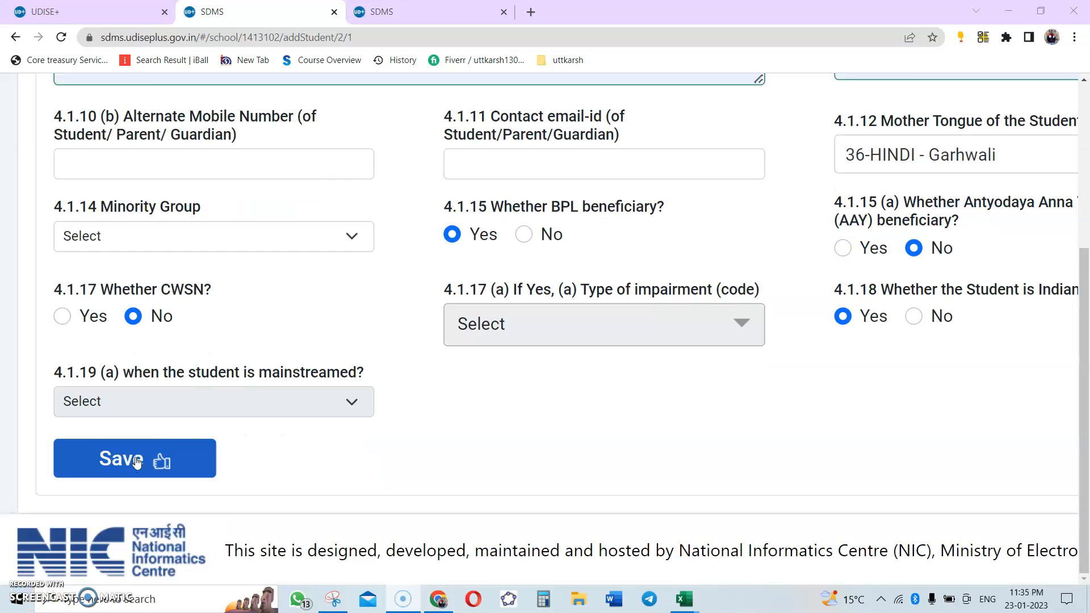
left_click(136, 463)
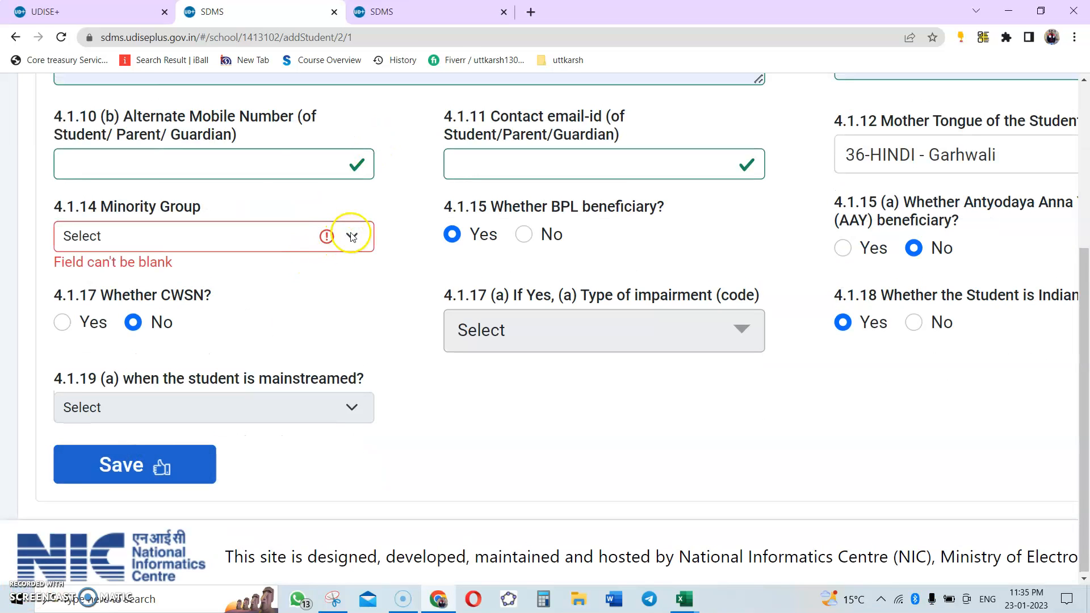
left_click(352, 237)
left_click(107, 336)
left_click(117, 459)
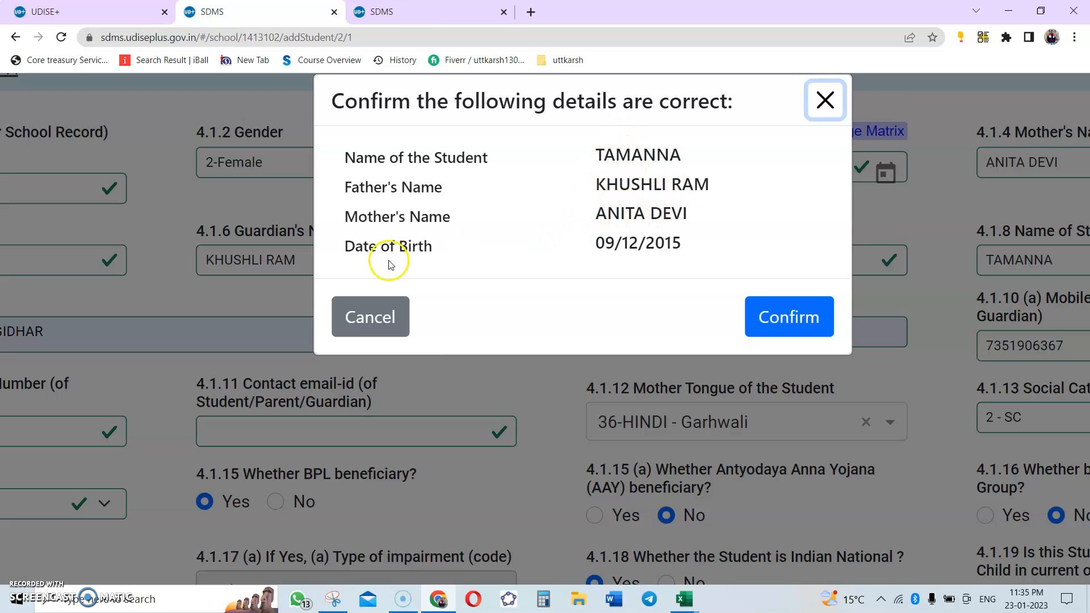
left_click(800, 317)
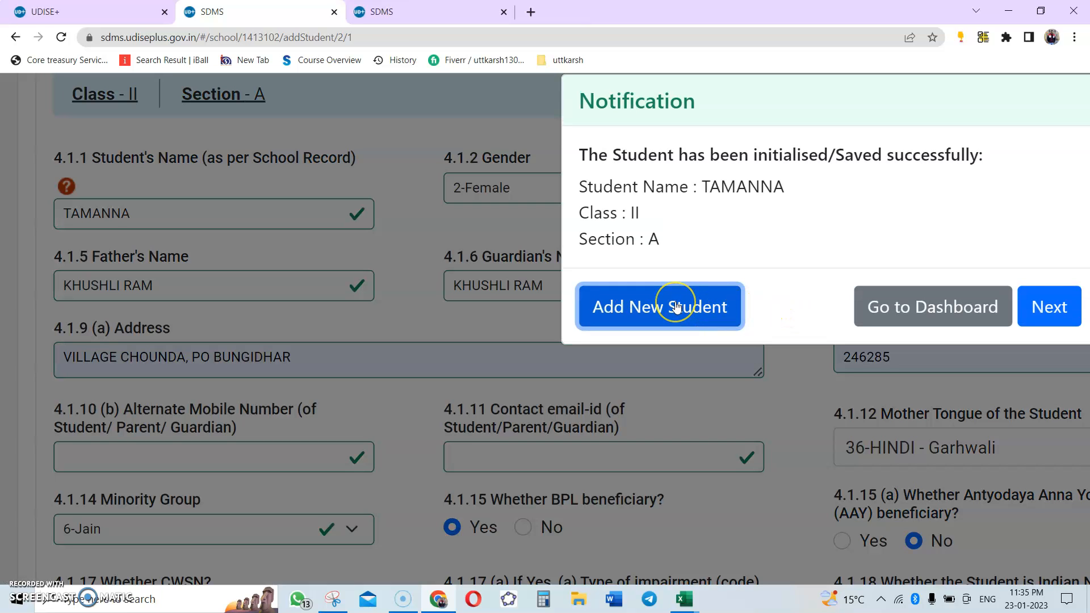
- Continue from the saved general information to the student's enrolment details form
scroll(677, 307, "right", 2)
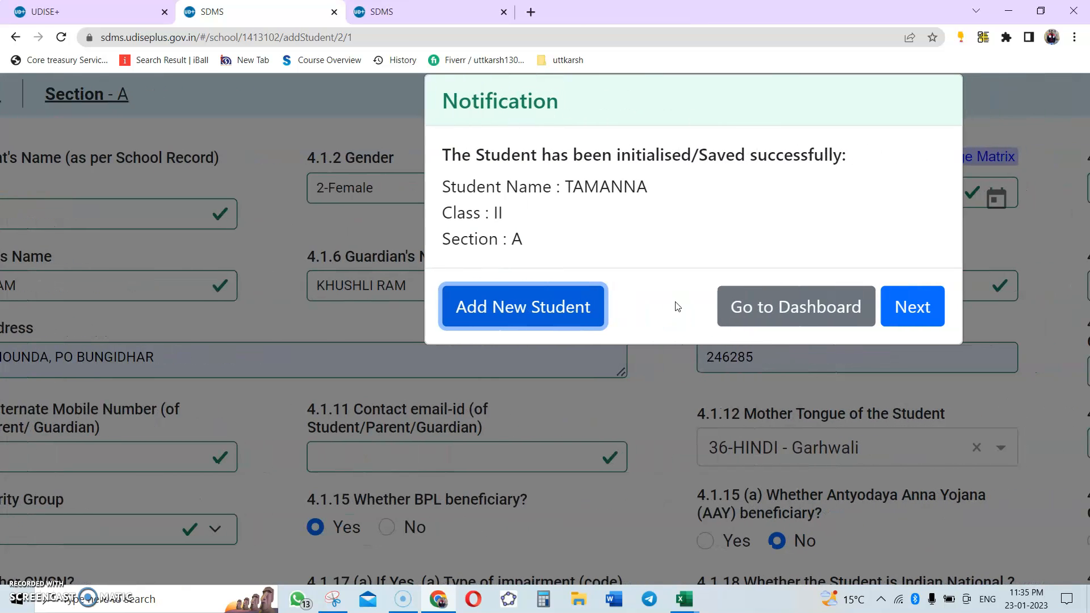
left_click(912, 306)
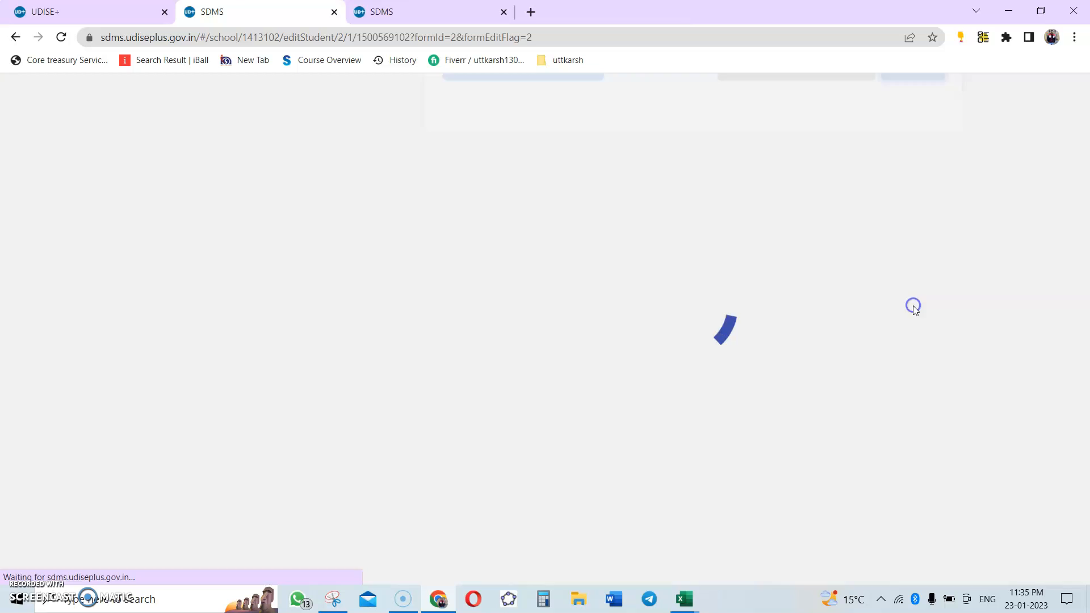
scroll(433, 244, "left", 2)
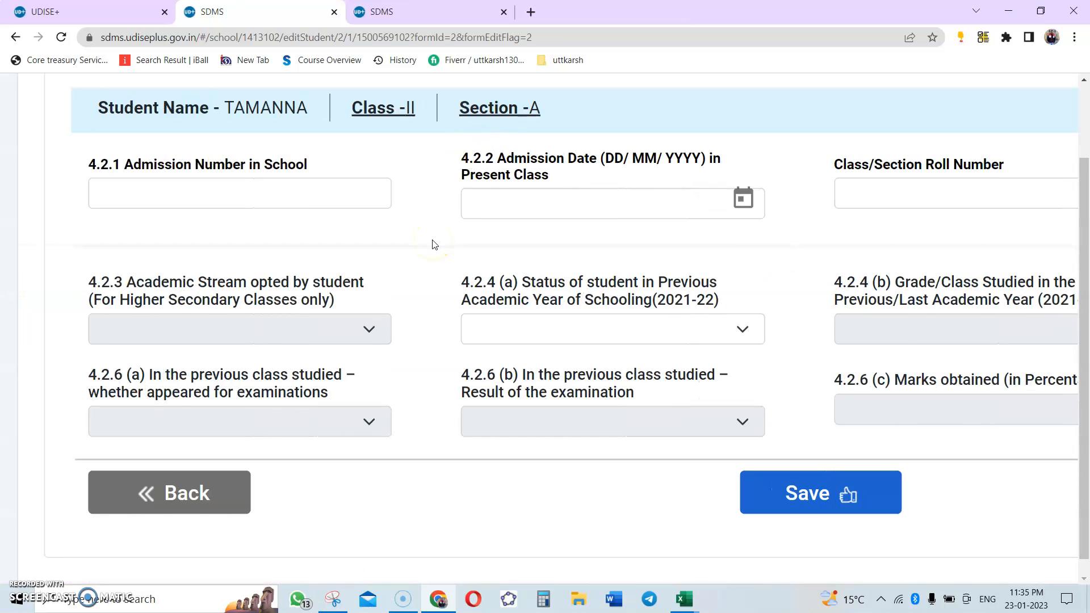
- Enter the student's admission number and set the admission date in the present class to 01/04/2022
left_click(149, 196)
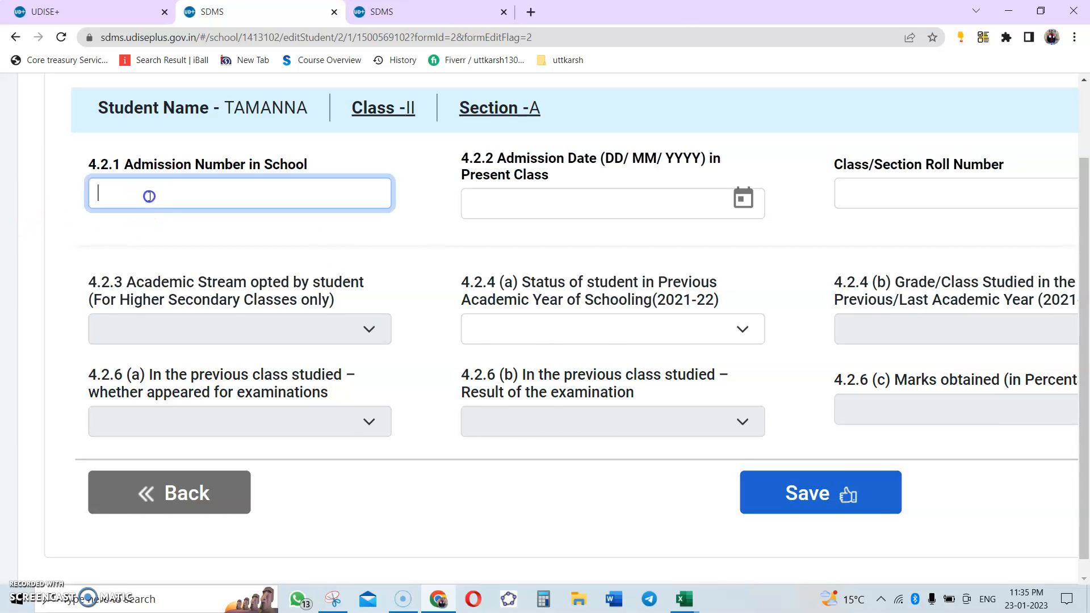
type("269")
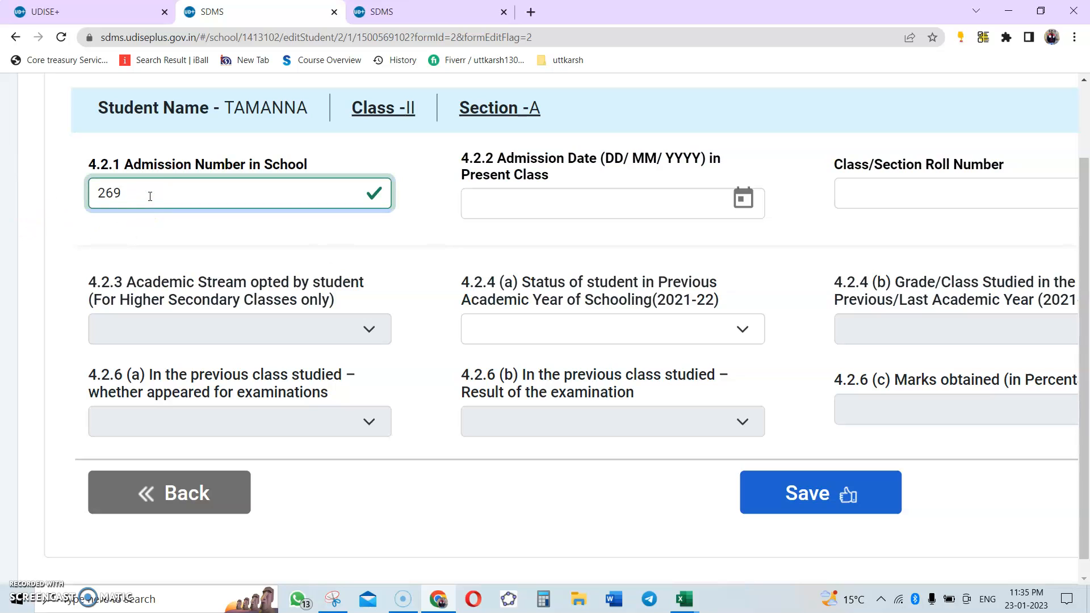
left_click(743, 200)
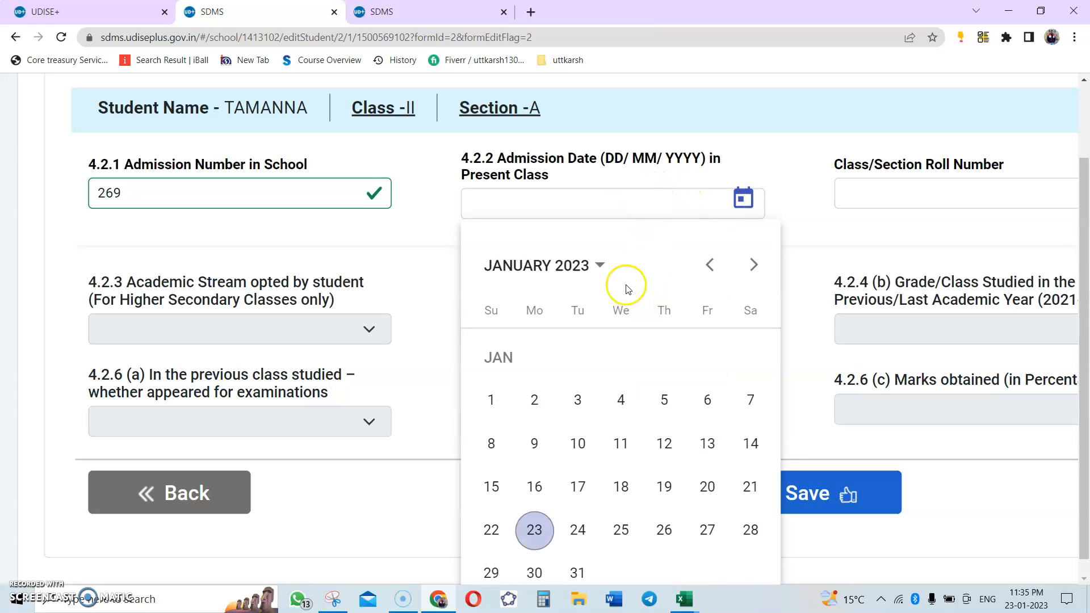
left_click(598, 267)
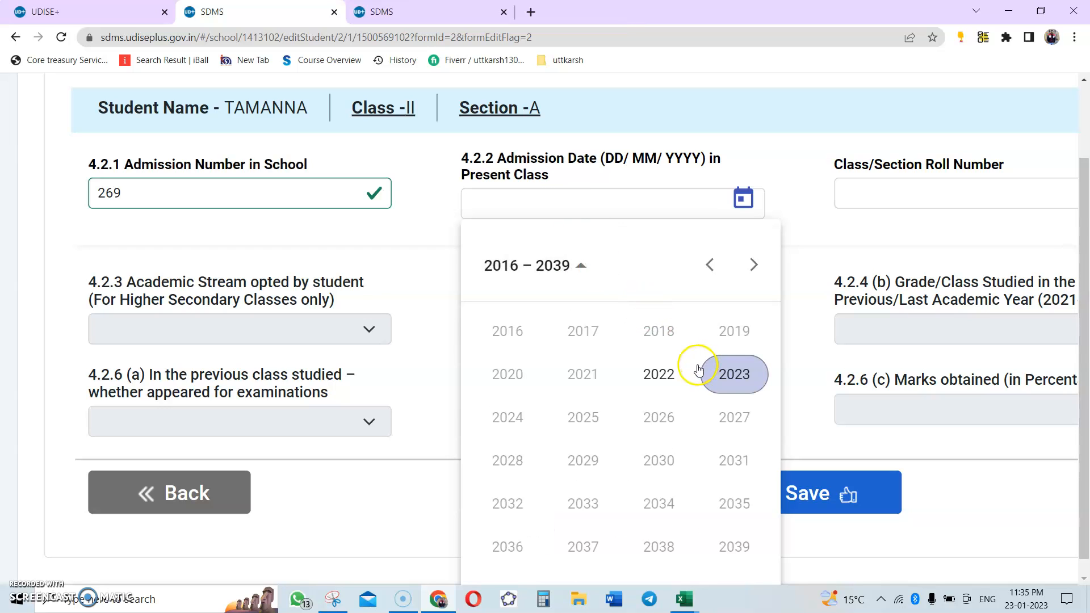
left_click(658, 376)
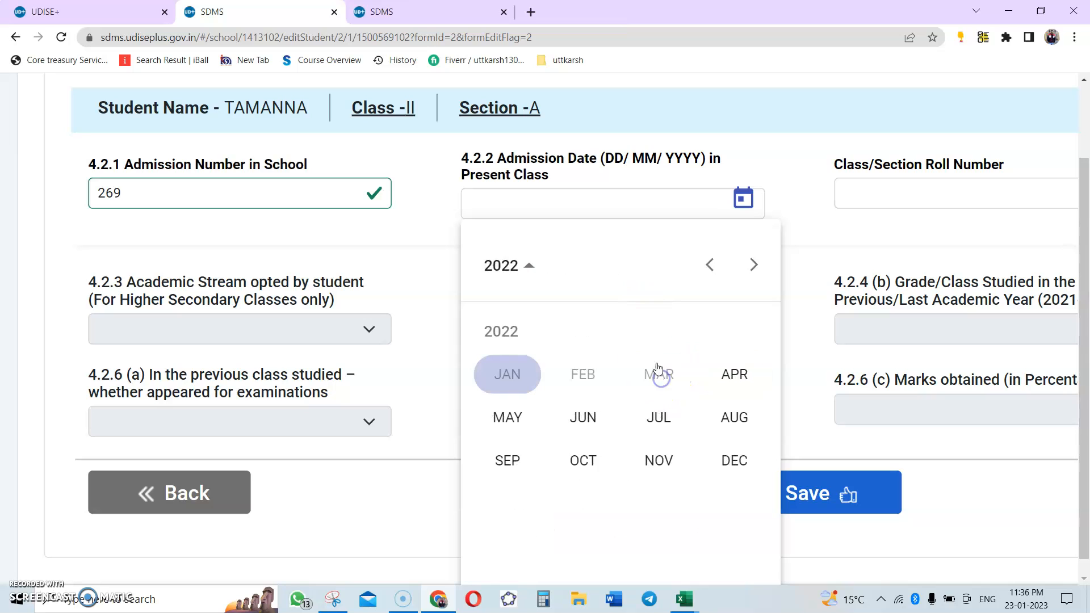
left_click(732, 370)
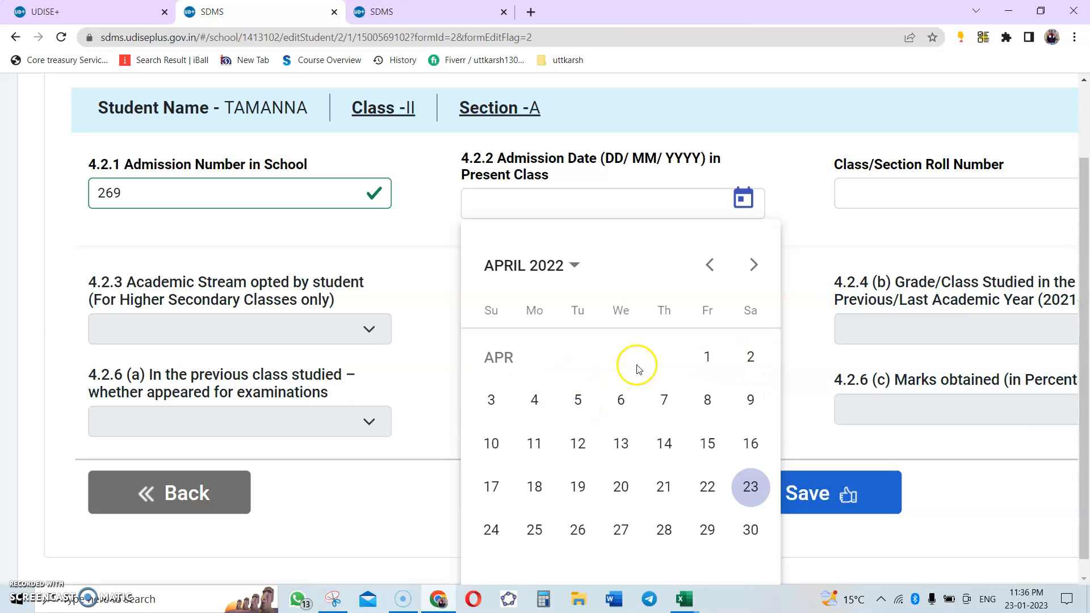
left_click(704, 354)
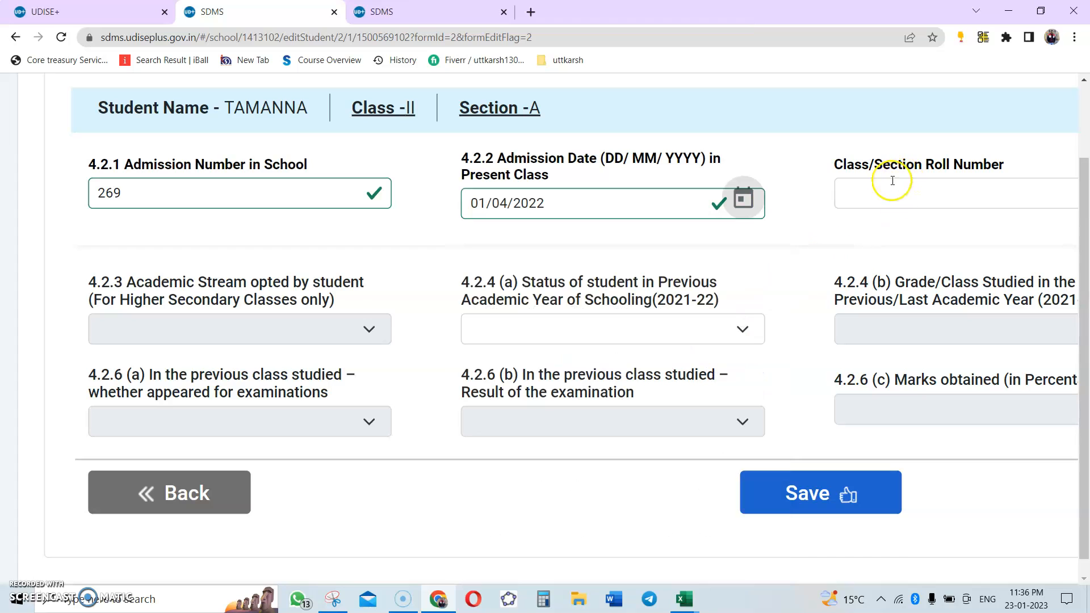
- Set the class roll number to 1 and the previous academic year status to 1-Studied at Current/Same School
left_click(876, 193)
type("1")
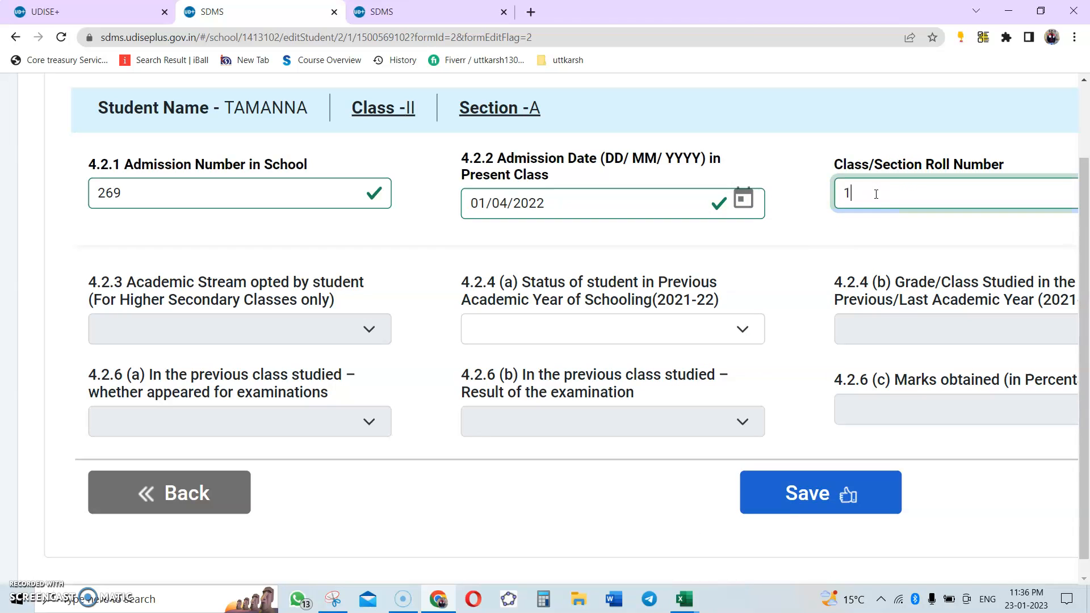
left_click(731, 329)
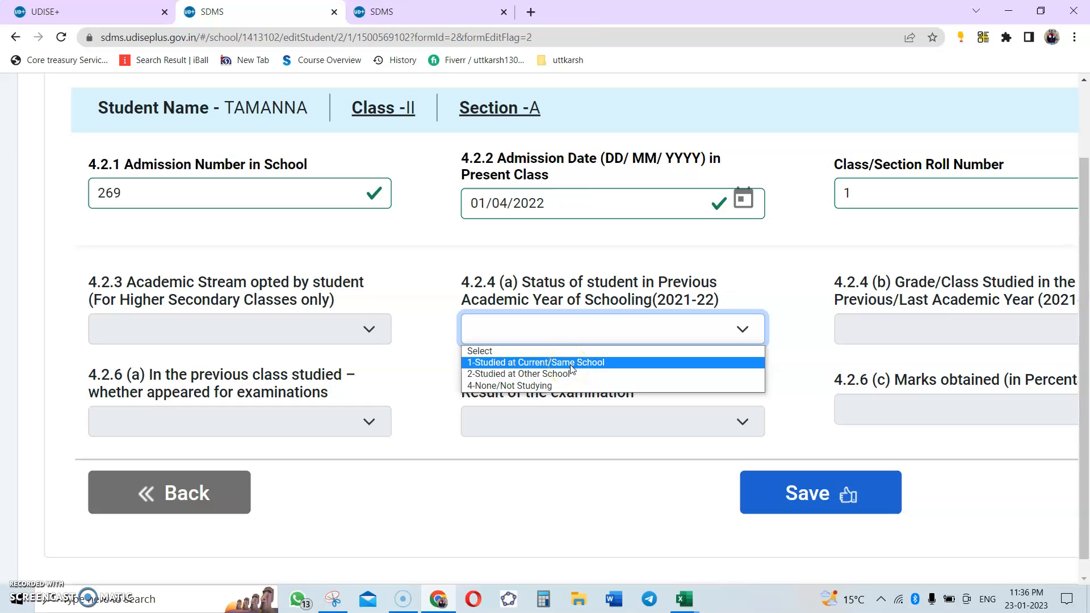
left_click(571, 366)
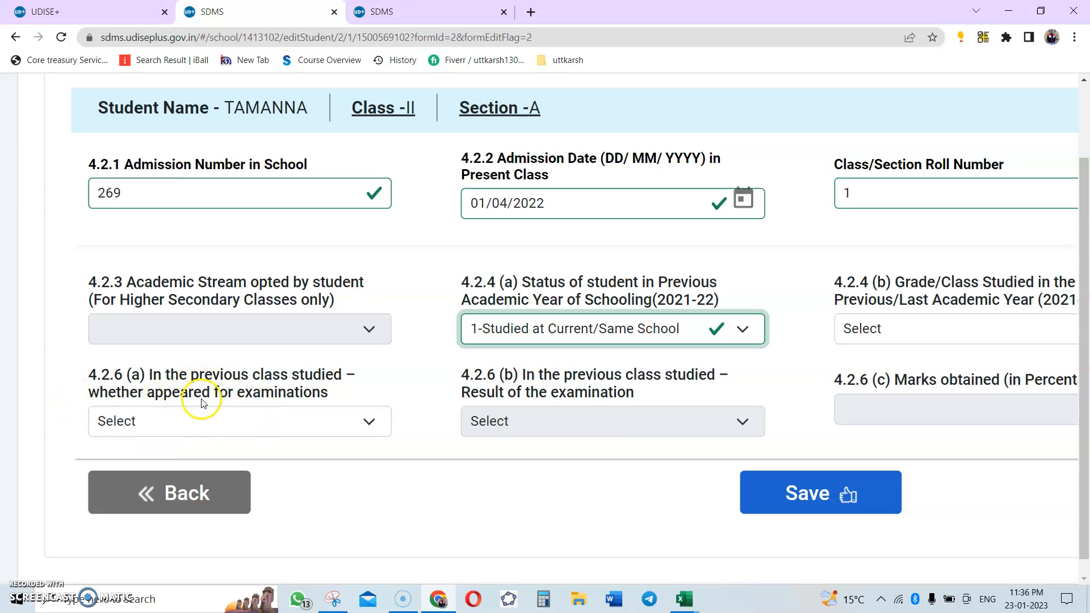
- Record the previous class examination as 1-Appeared with the result 1-Promoted/Passed
left_click(360, 421)
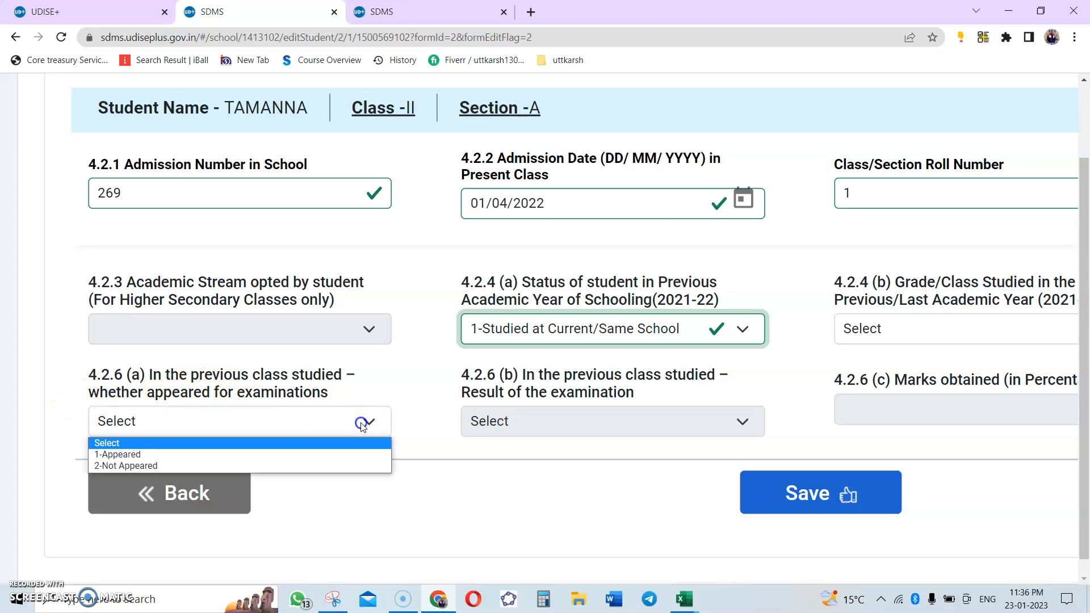
left_click(141, 455)
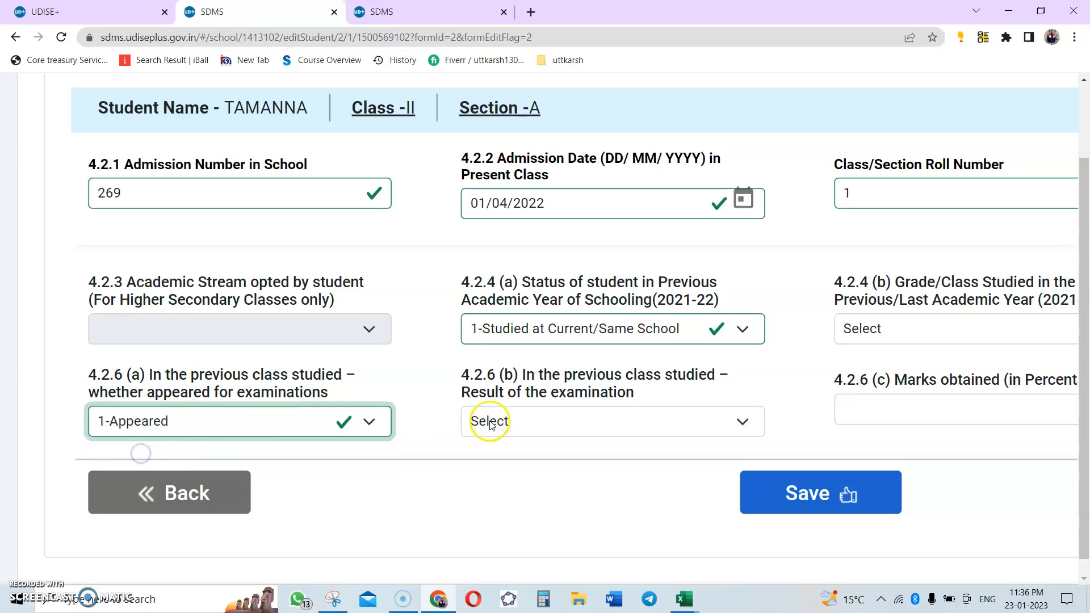
left_click(528, 422)
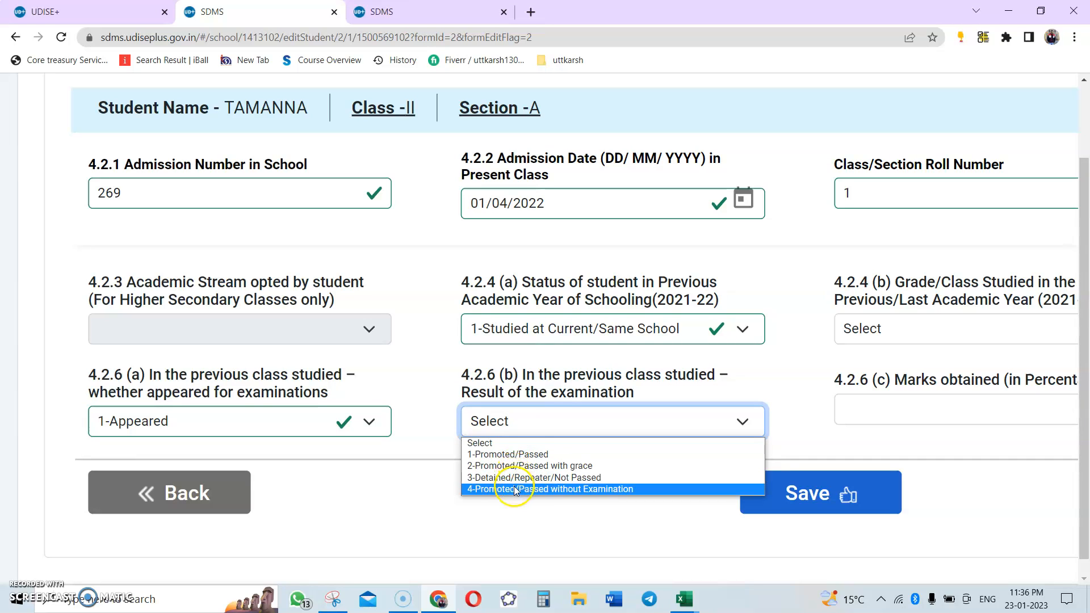
left_click(495, 457)
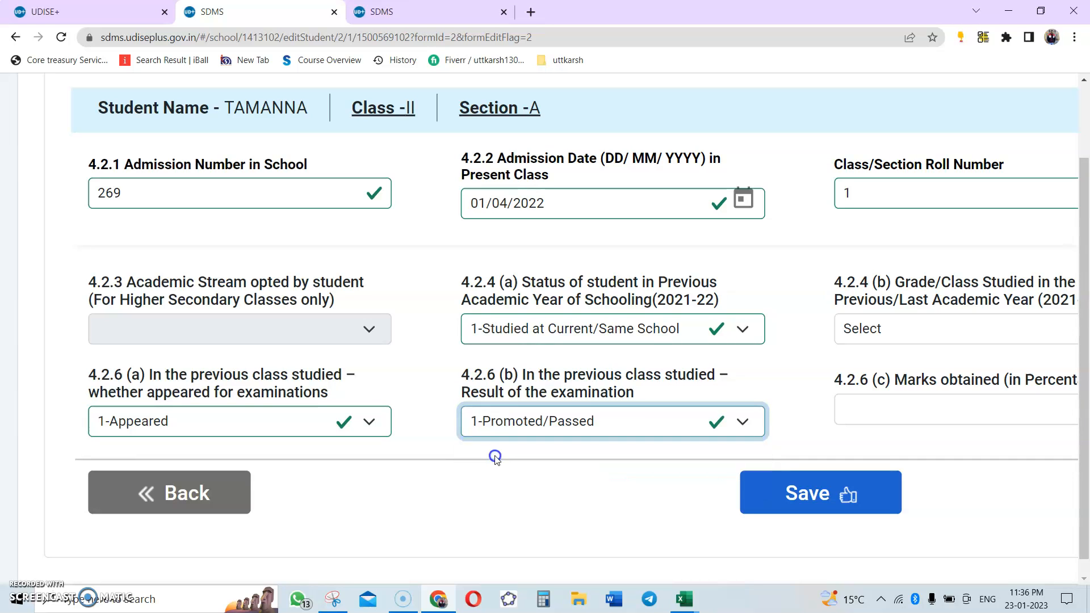
- Set the marks obtained to 48 percent and the class studied in the previous academic year to Class I
scroll(868, 429, "right", 3)
scroll(872, 432, "right", 1)
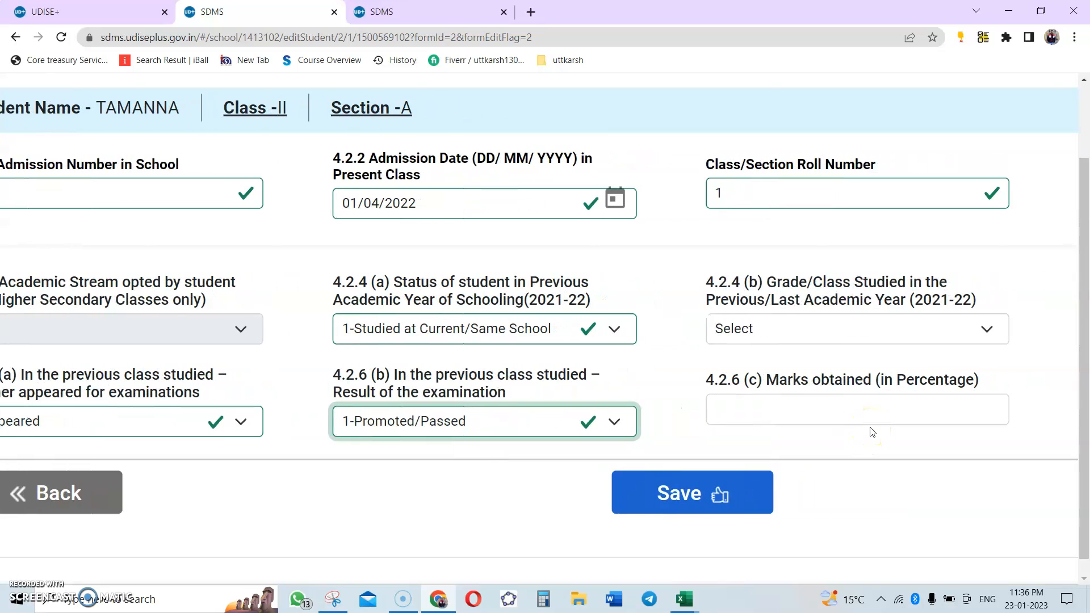
left_click(857, 409)
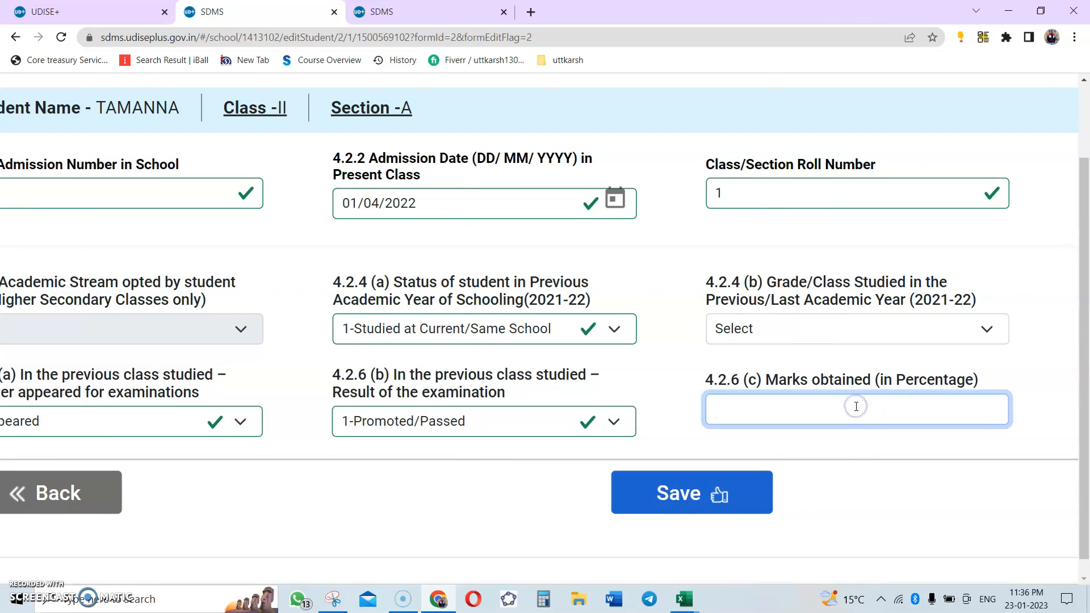
type("4")
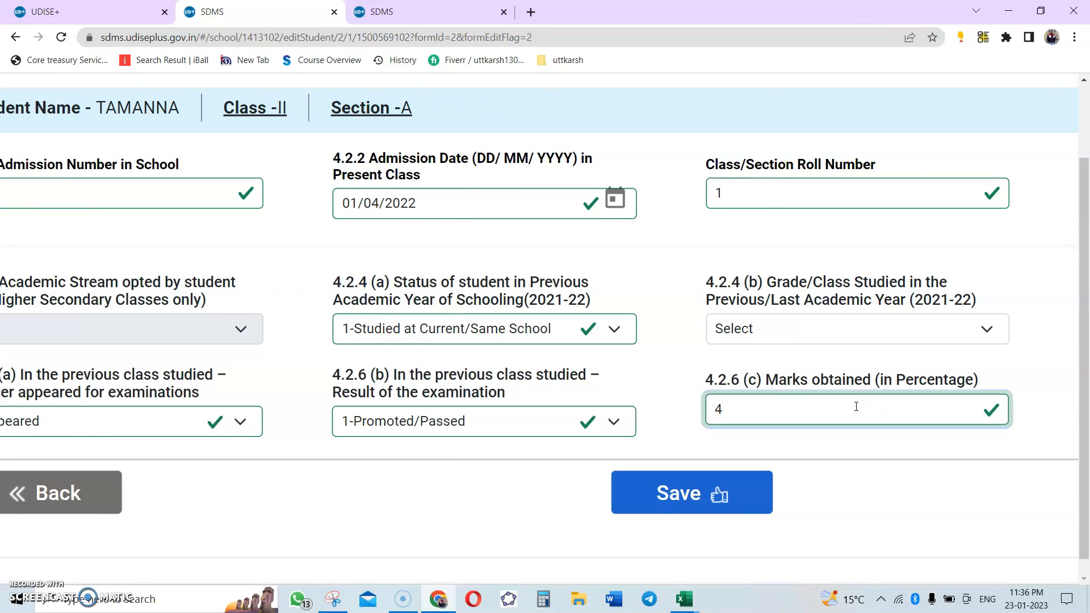
type("8.")
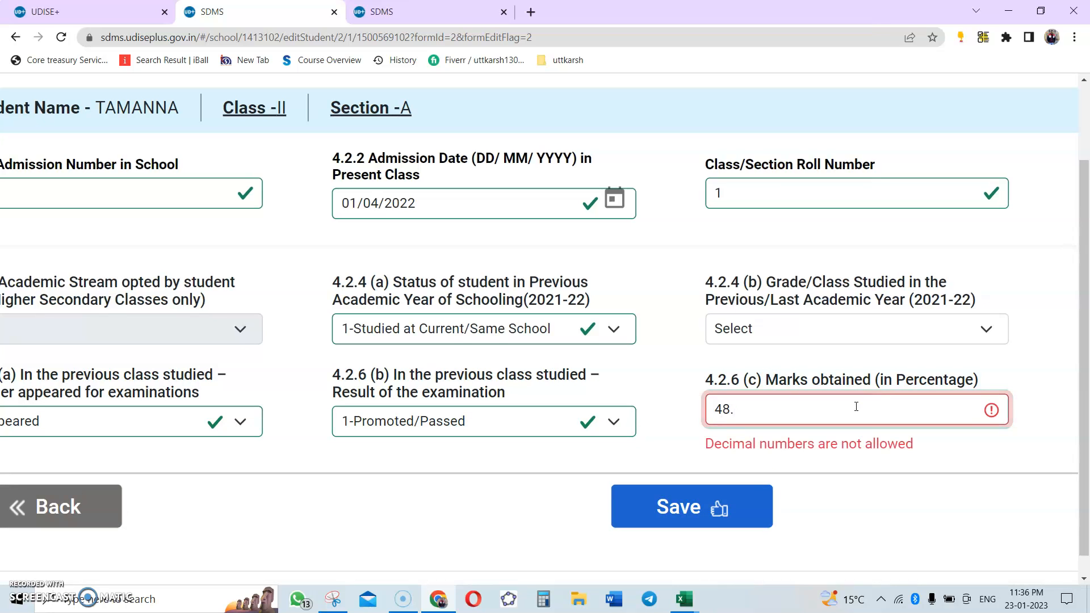
key("BackSpace")
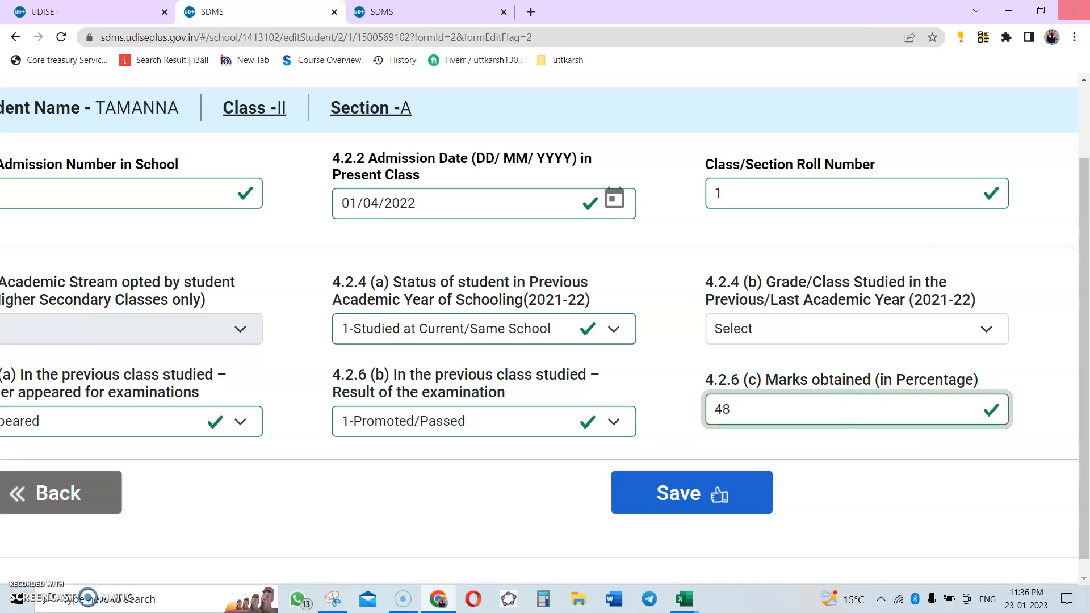
left_click(815, 337)
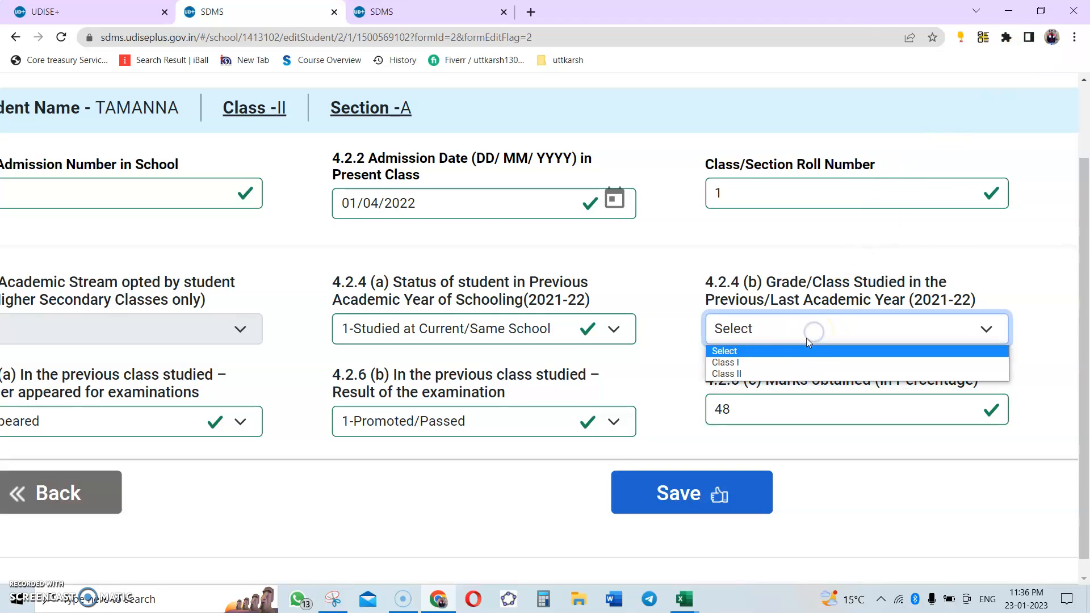
left_click(765, 362)
- Try to save the enrolment details and set the number of days attended in the previous academic year to 121
scroll(598, 276, "left", 3)
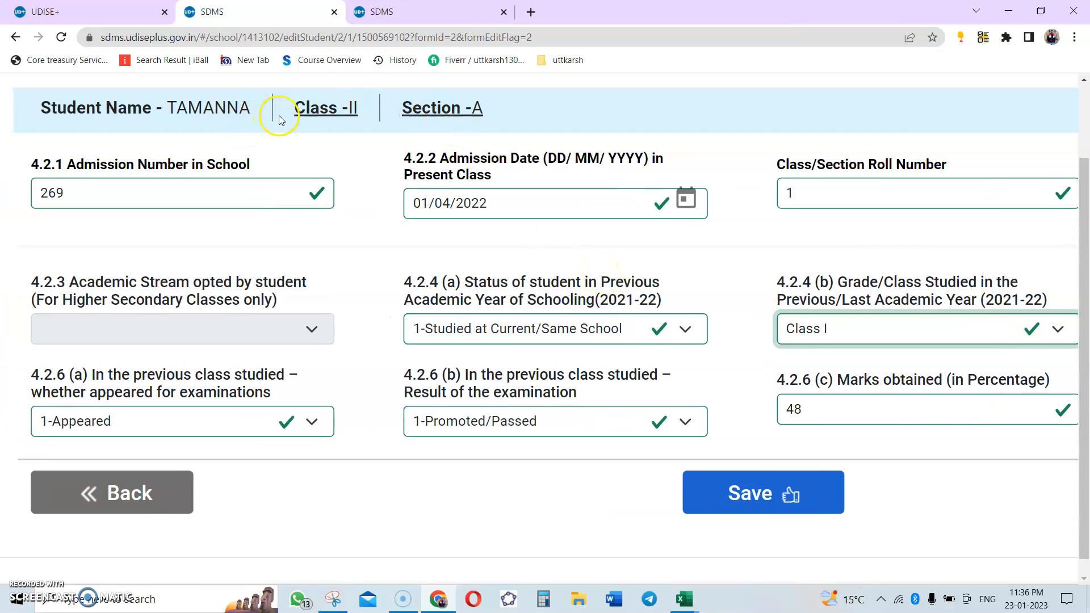
left_click(722, 493)
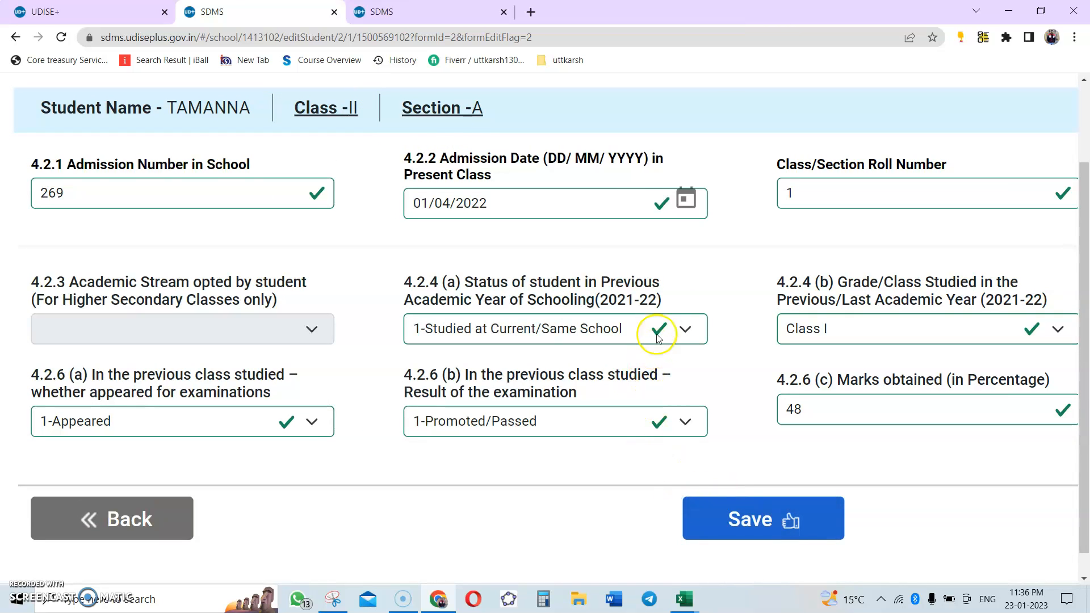
scroll(415, 352, "up", 4)
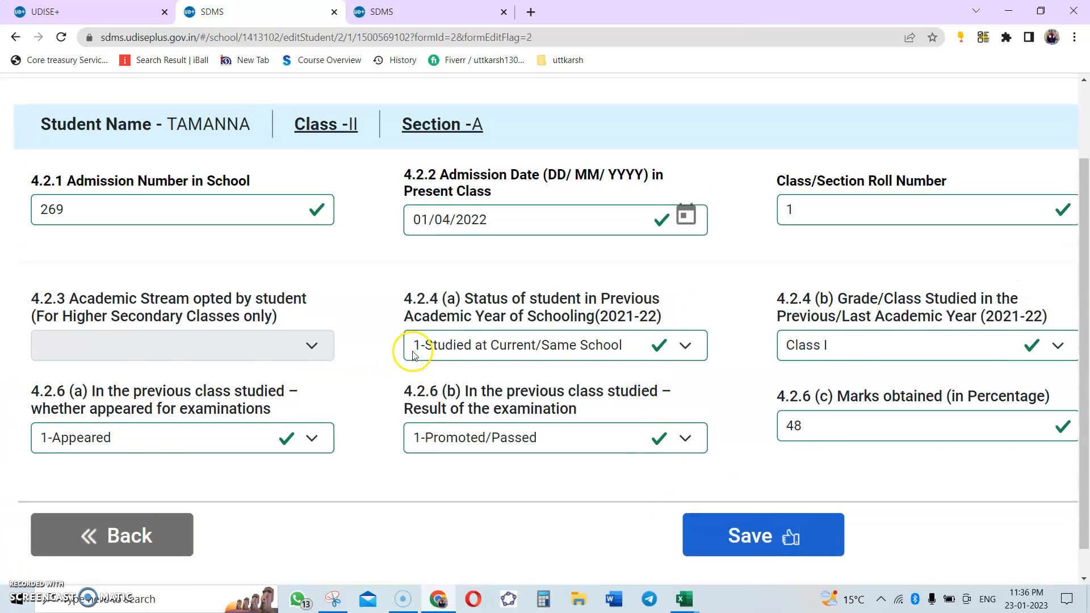
scroll(445, 315, "down", 5)
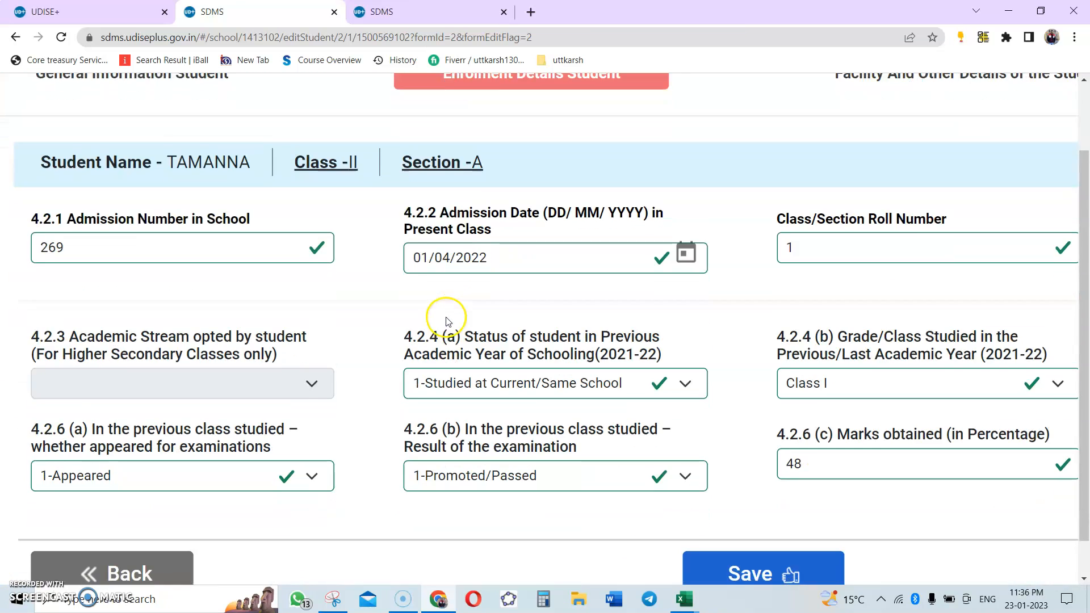
scroll(449, 327, "down", 3)
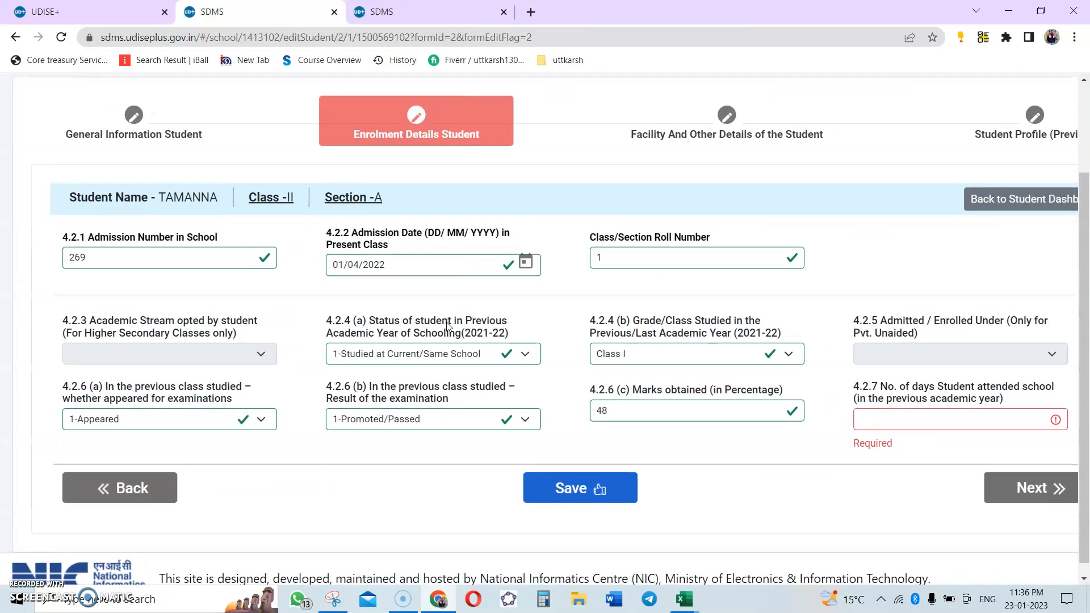
scroll(446, 325, "right", 2)
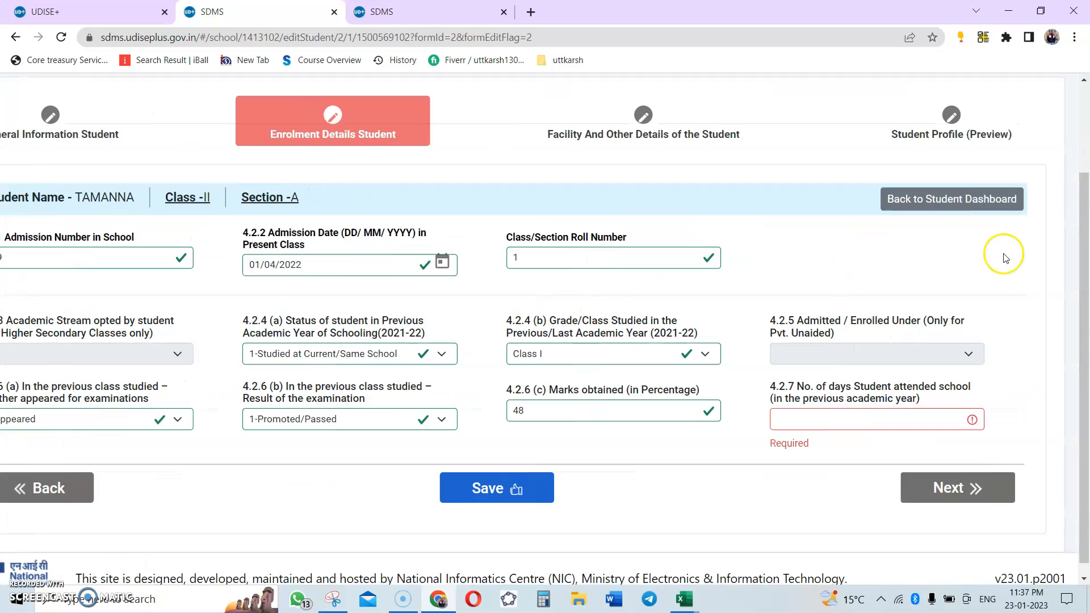
left_click(858, 418)
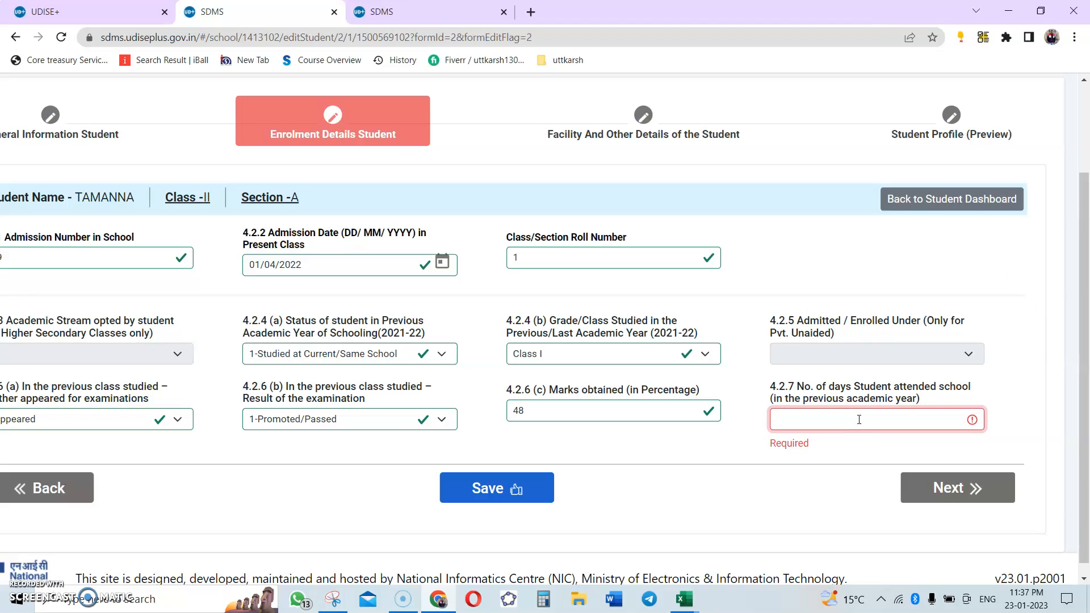
type("8")
key("BackSpace")
type("121")
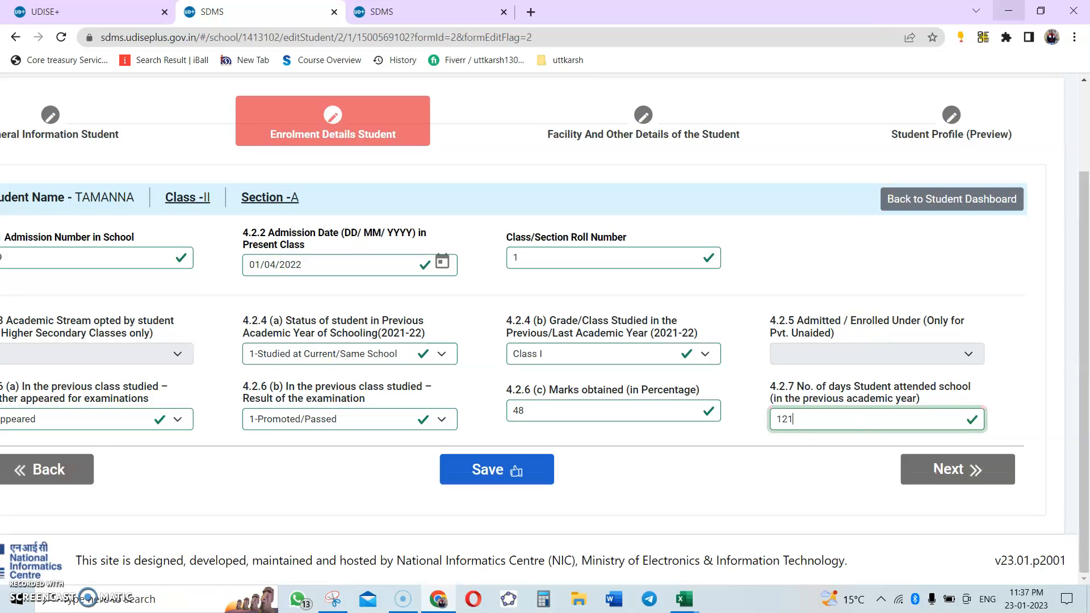
- Save the enrolment details and continue to the student's facility and other details form
left_click(511, 470)
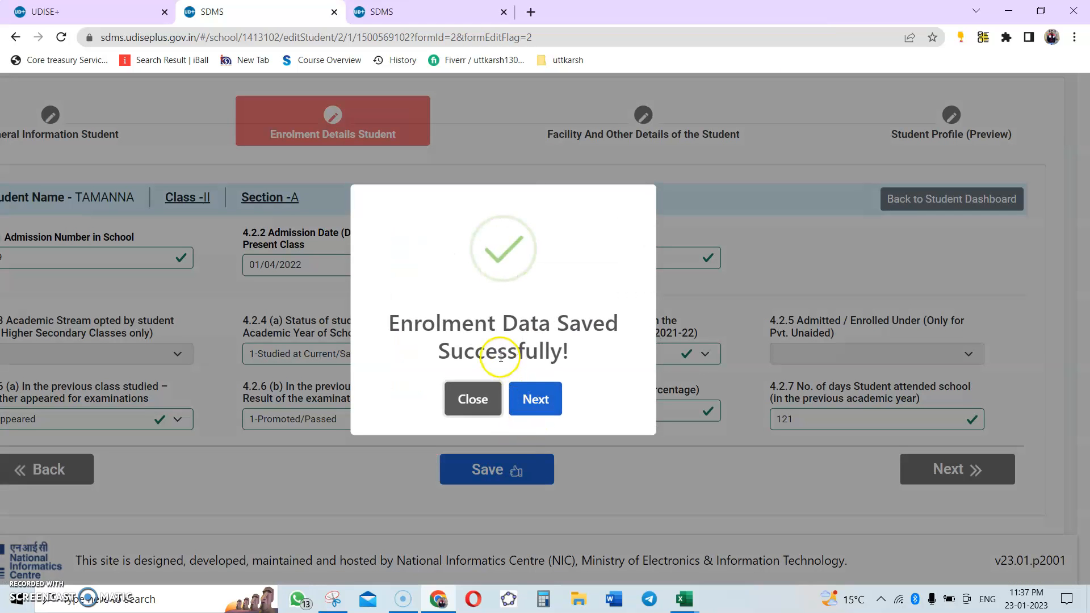
left_click(532, 402)
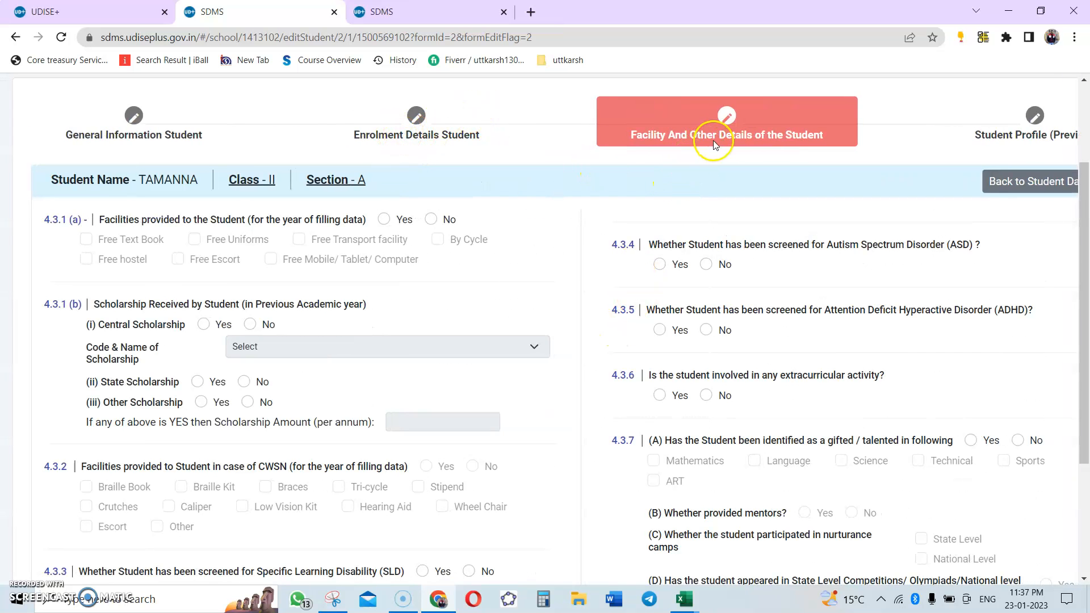
- Mark facilities as provided to the student, choosing Free Text Book and Free Uniforms
left_click(384, 220)
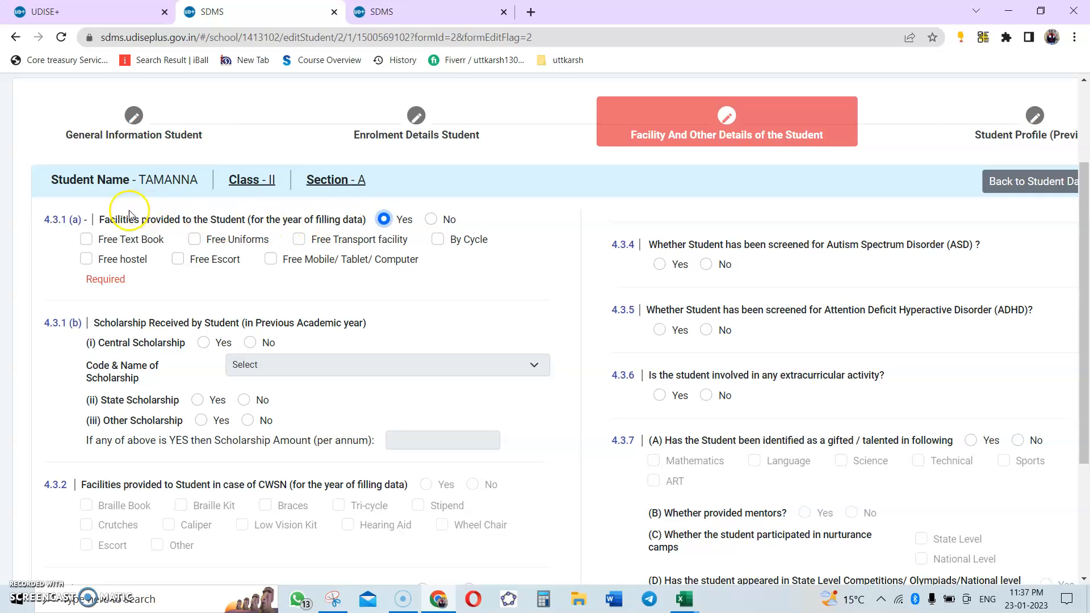
left_click(86, 239)
left_click(194, 239)
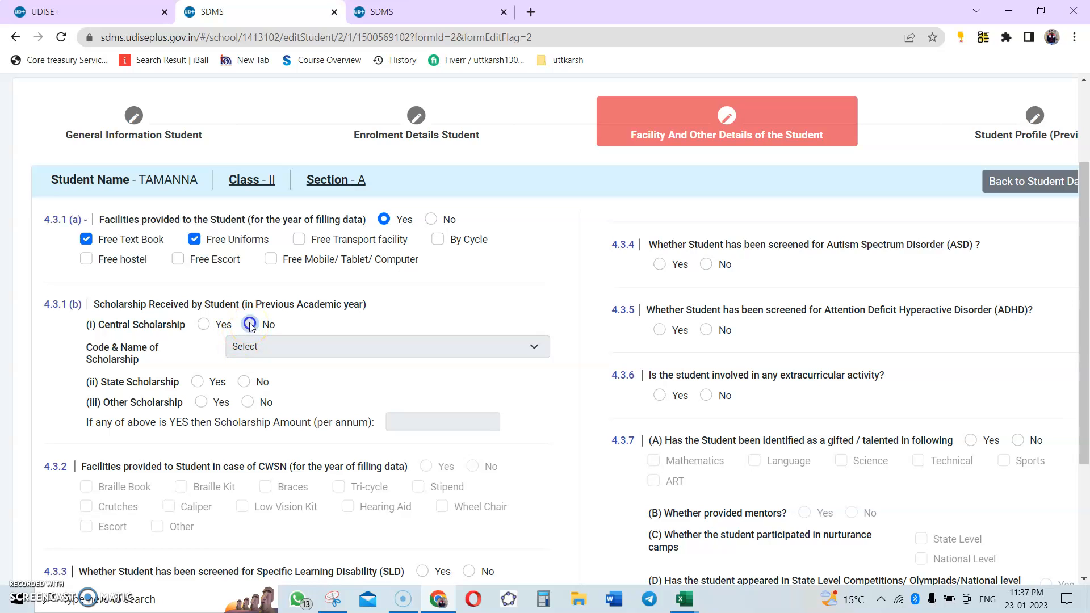
- Answer No for the central and state scholarships and Yes for the other scholarship
left_click(244, 382)
left_click(250, 404)
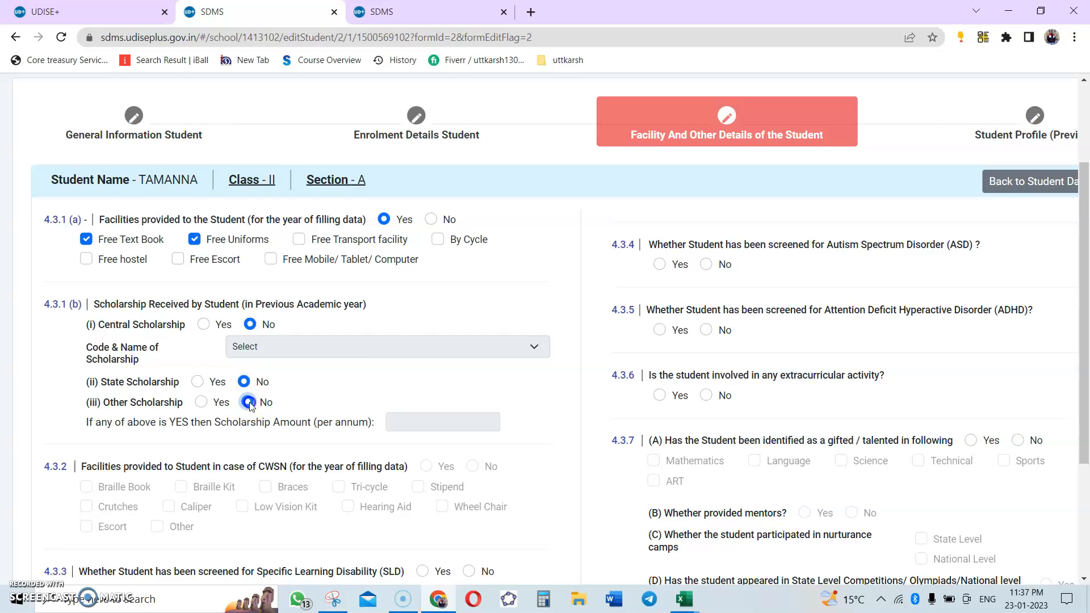
scroll(387, 325, "down", 2)
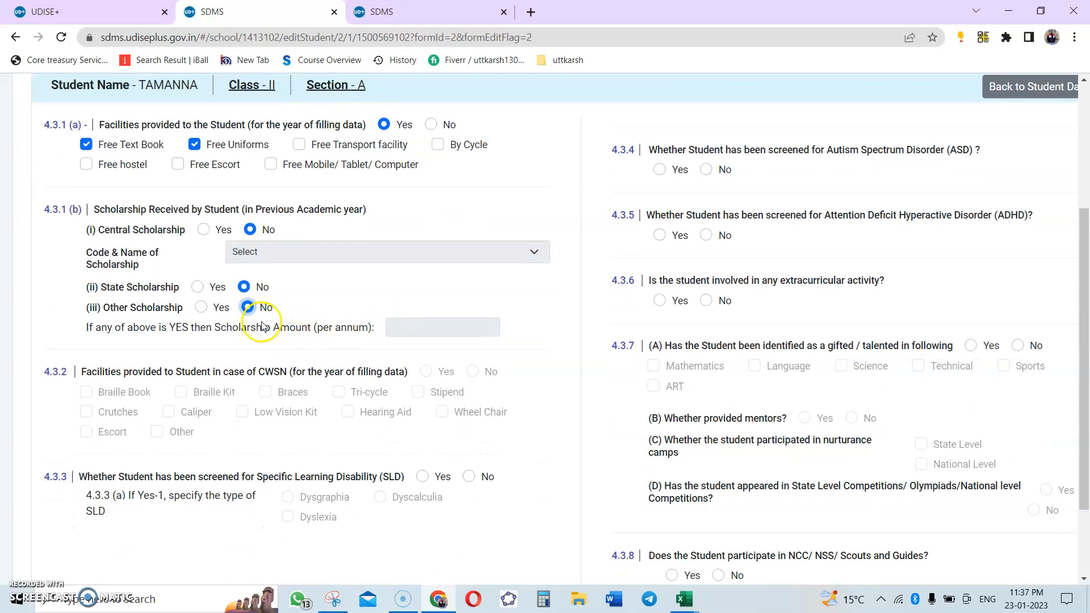
left_click(214, 309)
left_click(200, 308)
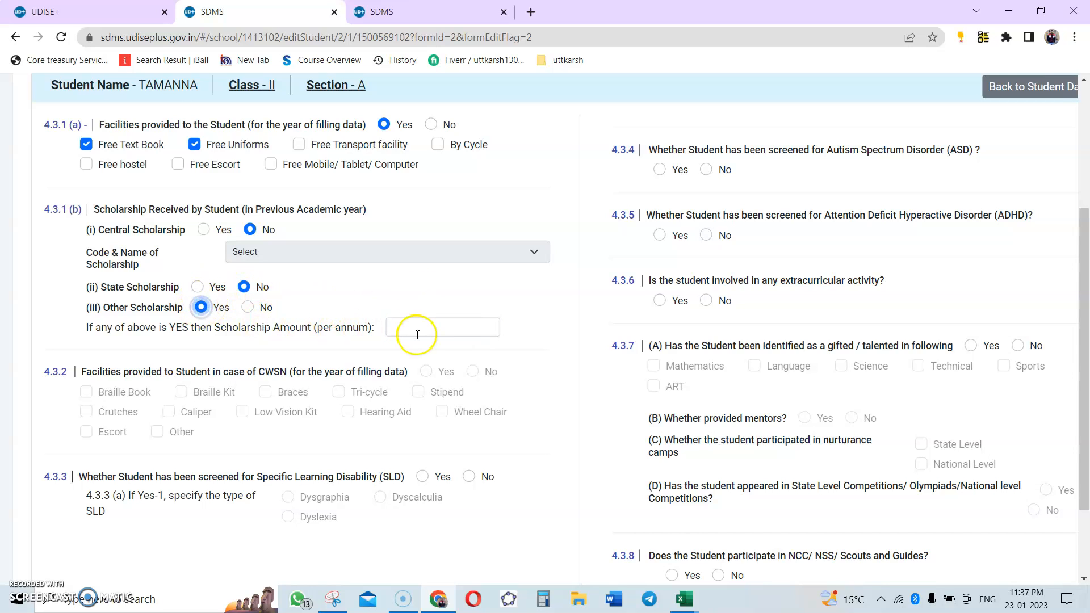
- Change the other scholarship answer to No, and answer No for SLD, ASD and ADHD screening and for extracurricular activity
left_click(248, 307)
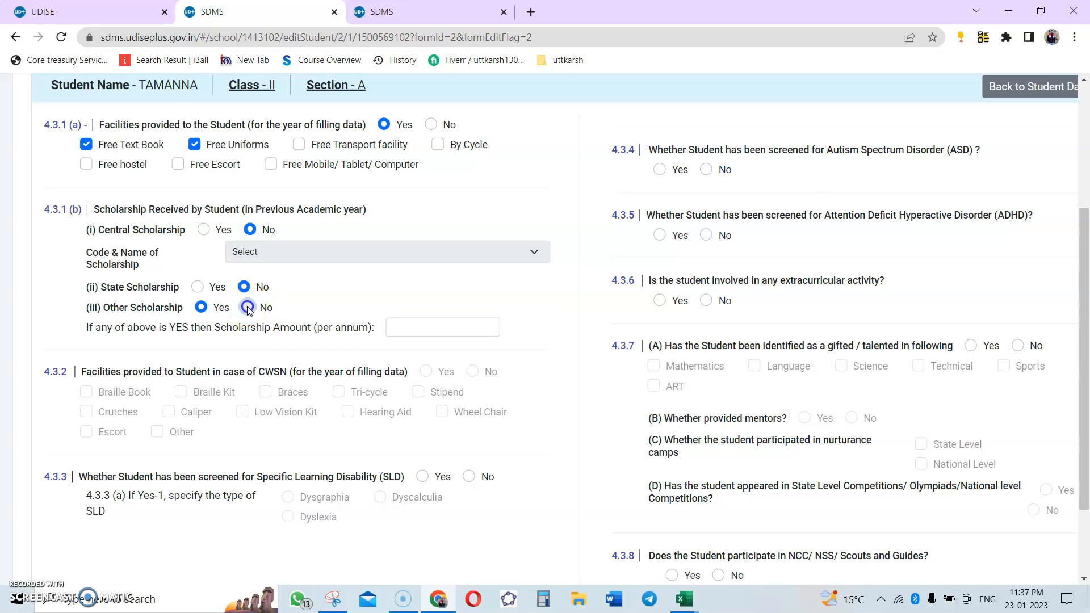
scroll(432, 312, "down", 1)
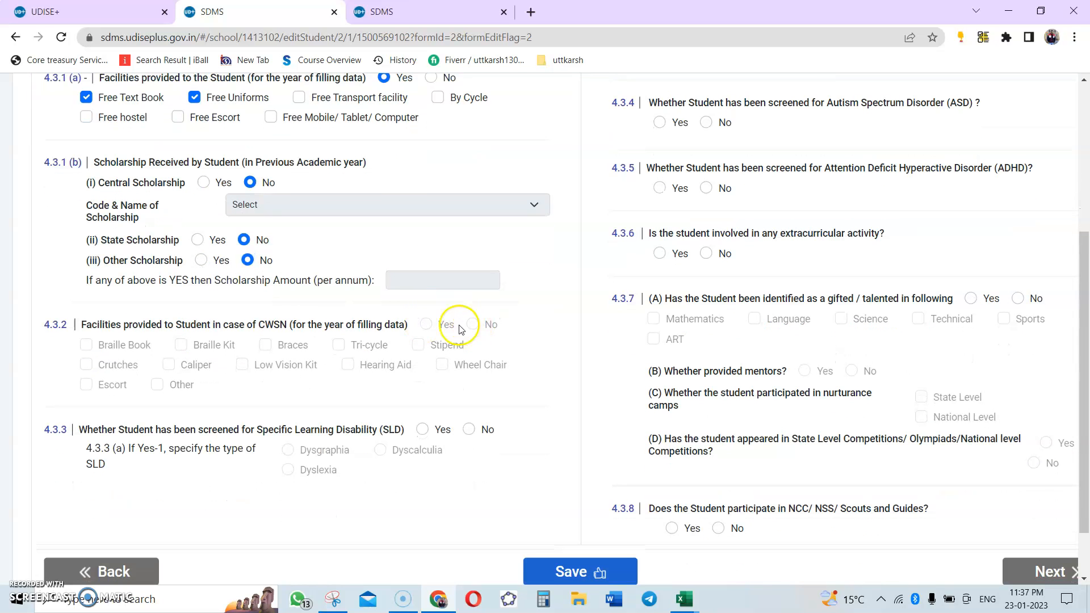
scroll(396, 316, "down", 2)
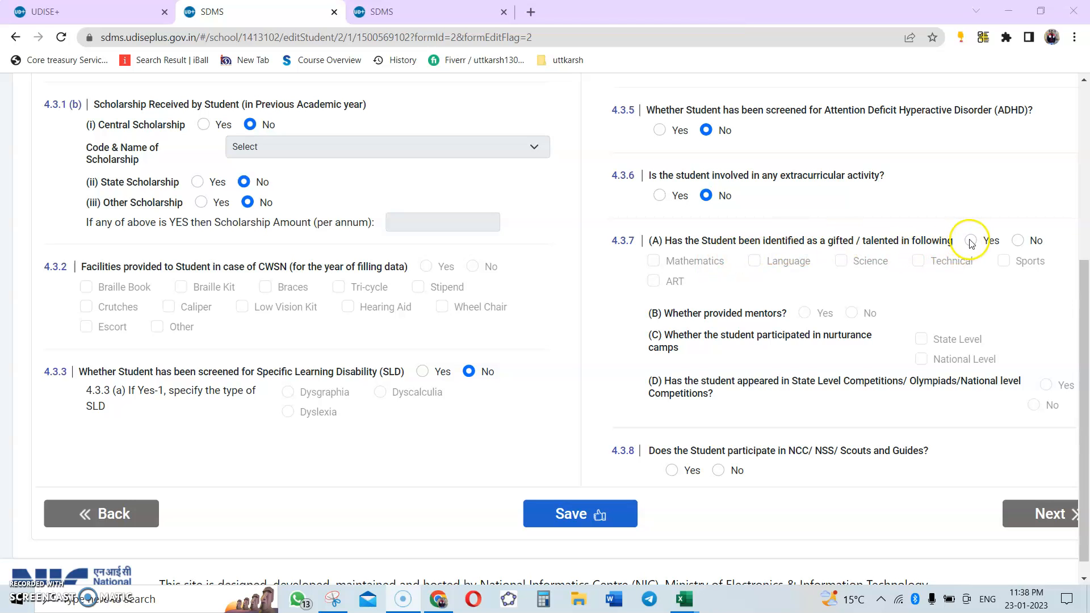
- Answer No for gifted/talented and NCC/NSS/Scouts and Guides participation, then save the facility details and continue to the student profile preview
scroll(961, 248, "right", 1)
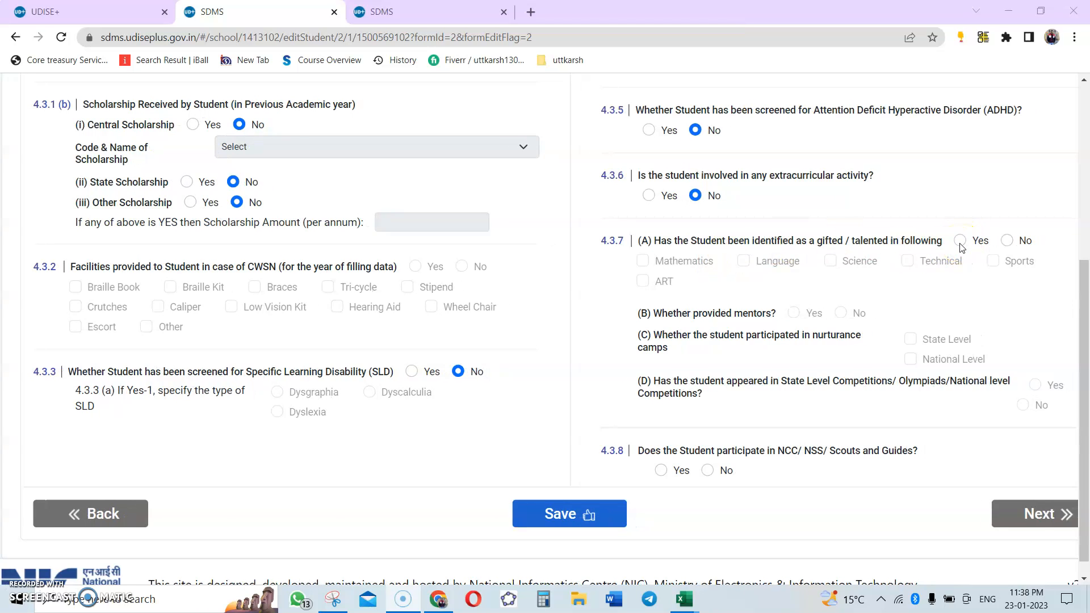
left_click(945, 241)
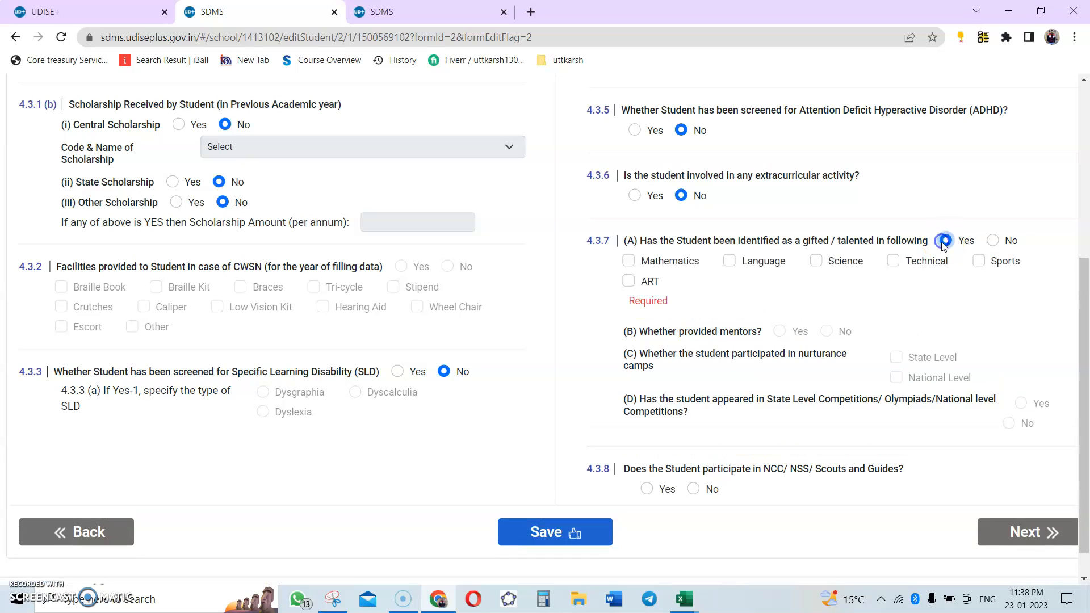
left_click(993, 241)
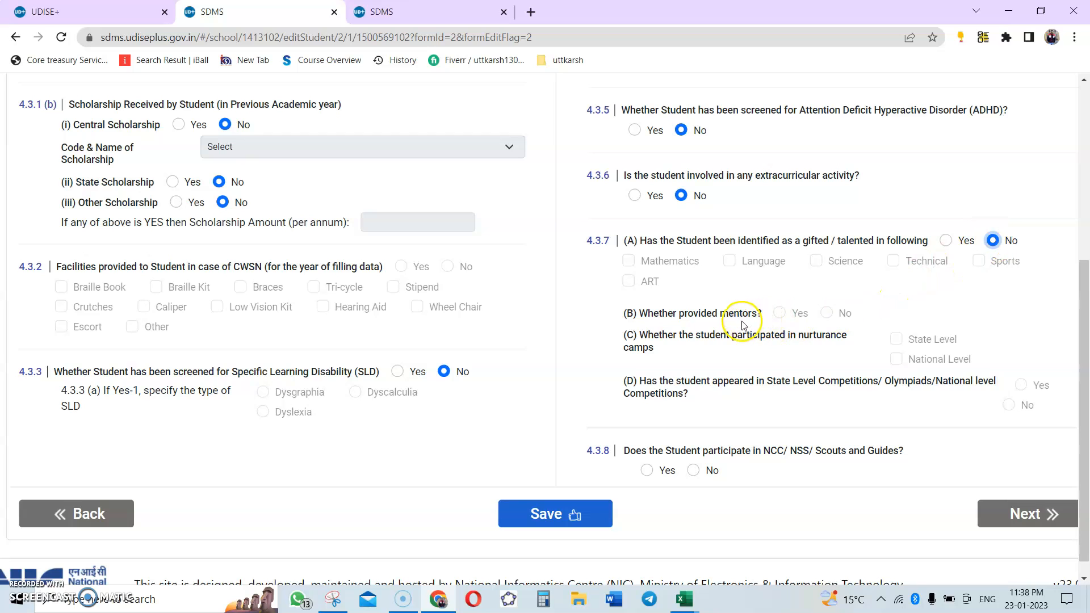
scroll(852, 335, "down", 1)
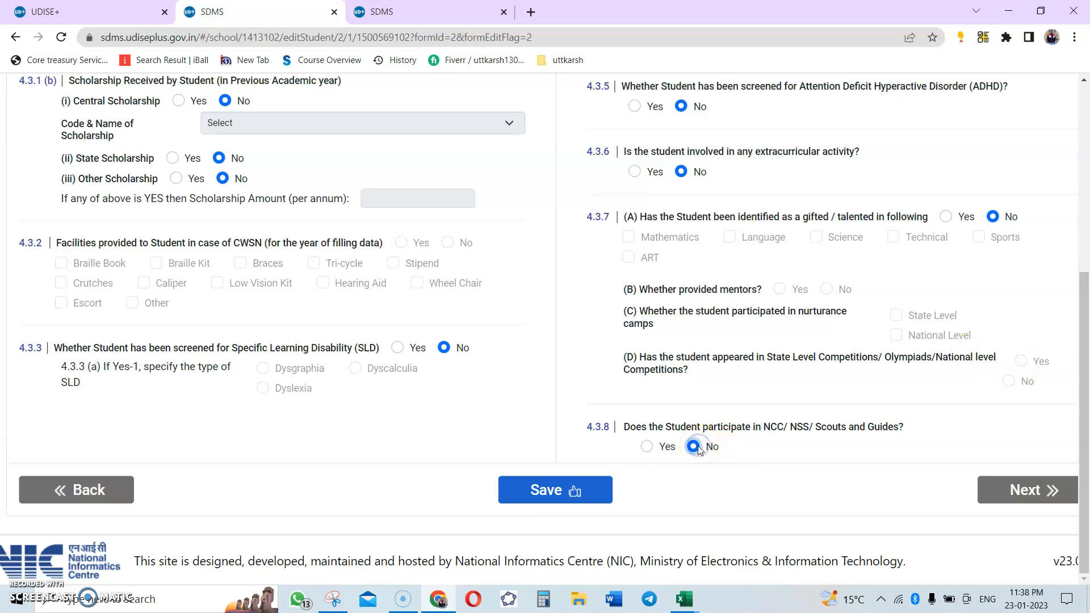
left_click(555, 491)
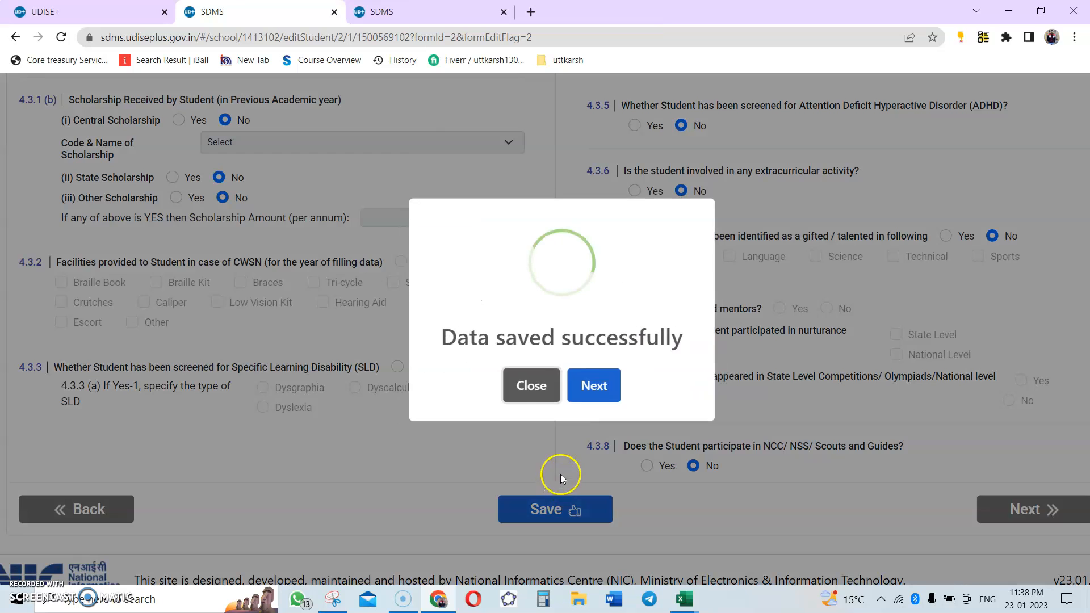
left_click(592, 384)
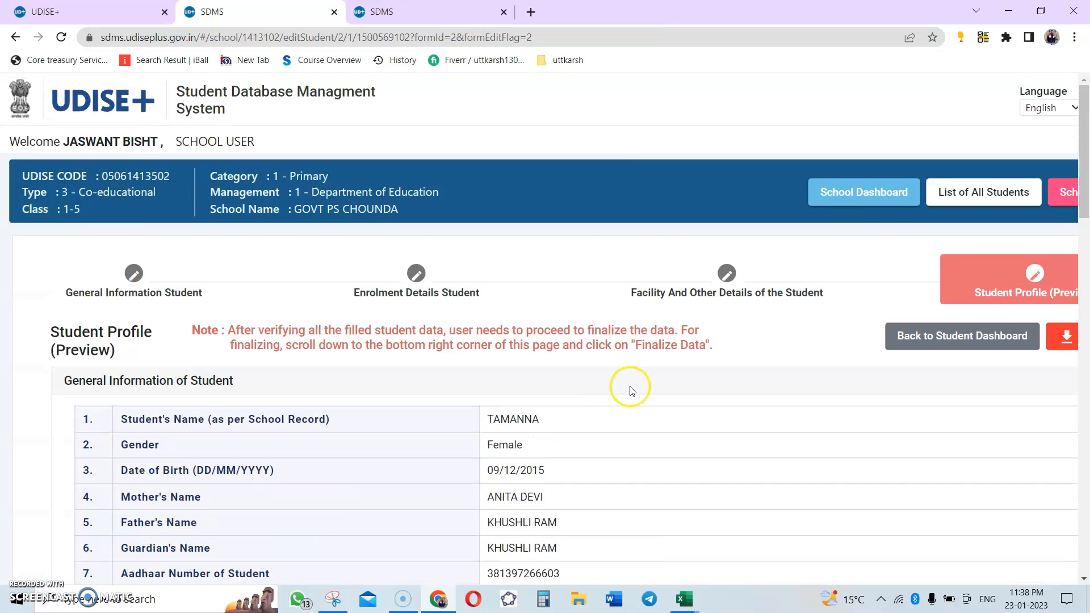
- Review the student profile preview through to its end and finalize the student's data, confirming the finalization
scroll(737, 414, "down", 2)
scroll(738, 414, "down", 10)
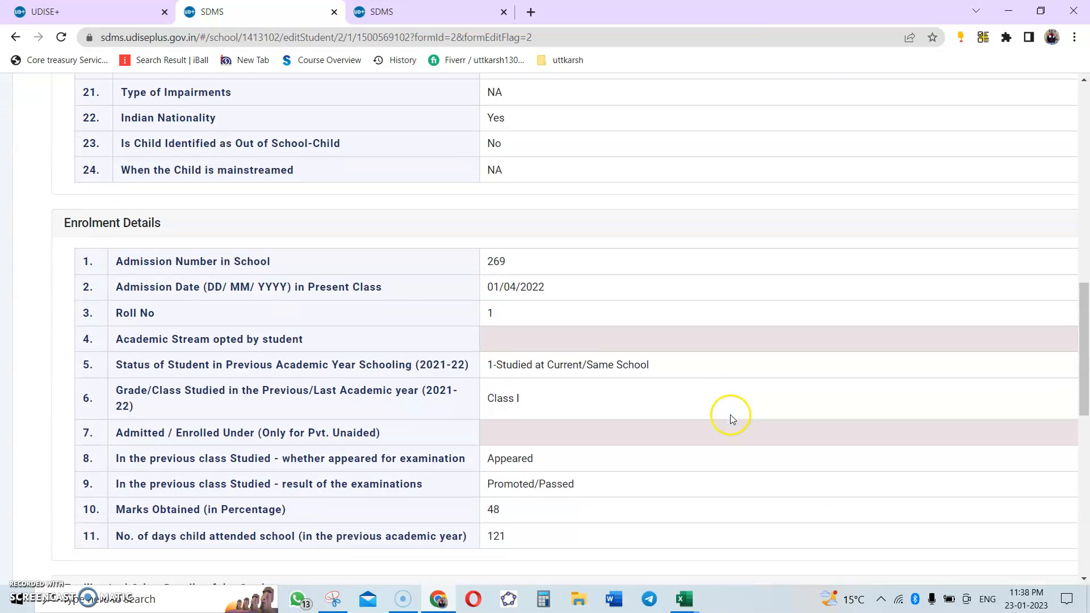
scroll(681, 426, "down", 3)
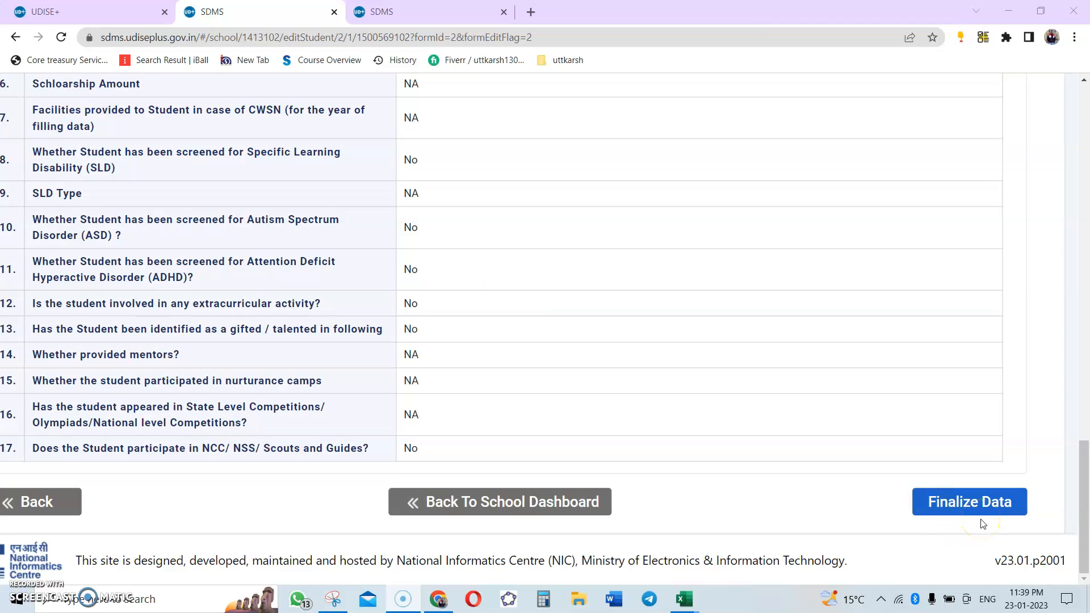
left_click(994, 493)
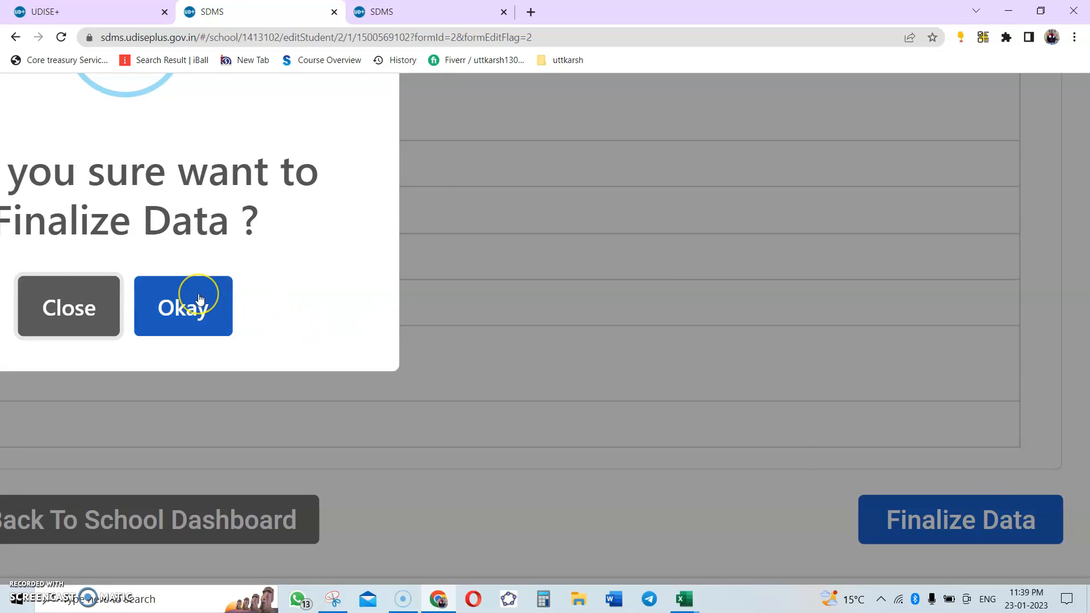
scroll(200, 299, "left", 4)
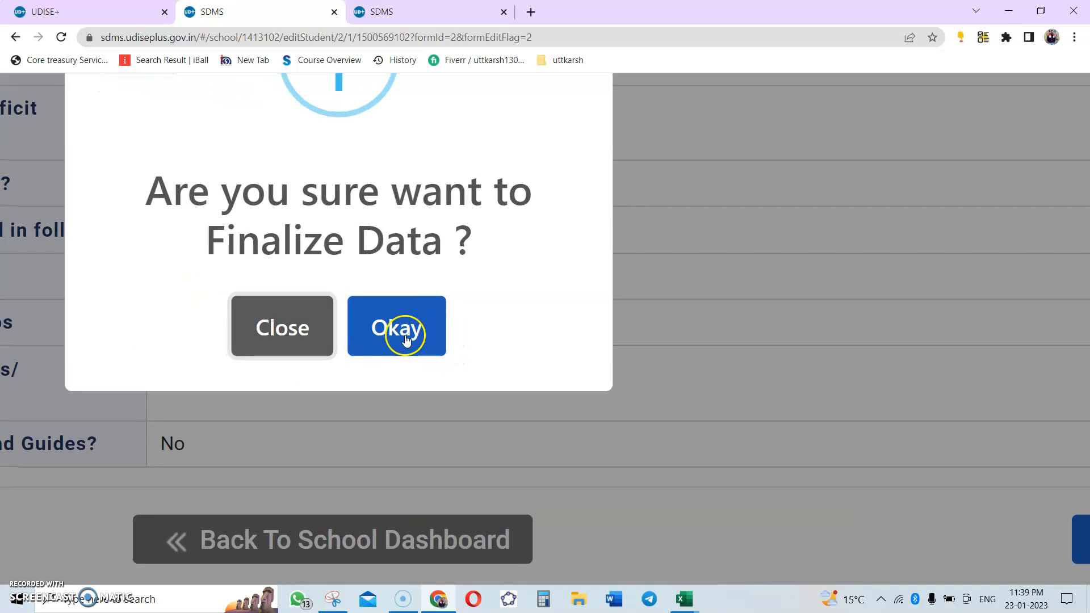
left_click(404, 333)
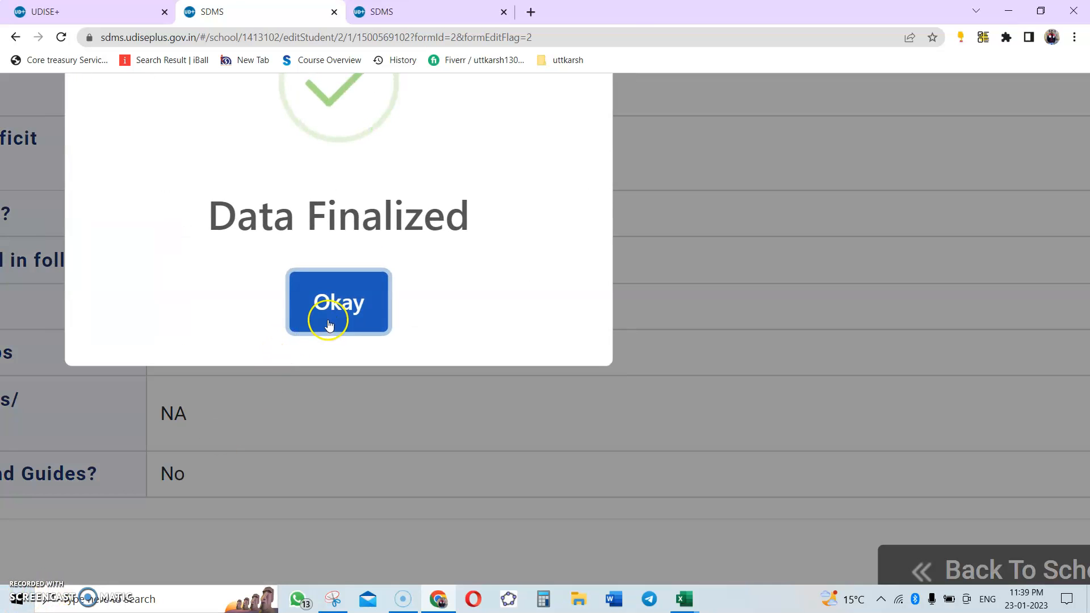
left_click(329, 316)
- Return to the school dashboard and open the student list of Class II, Section A
scroll(347, 347, "up", 3)
scroll(363, 344, "up", 8)
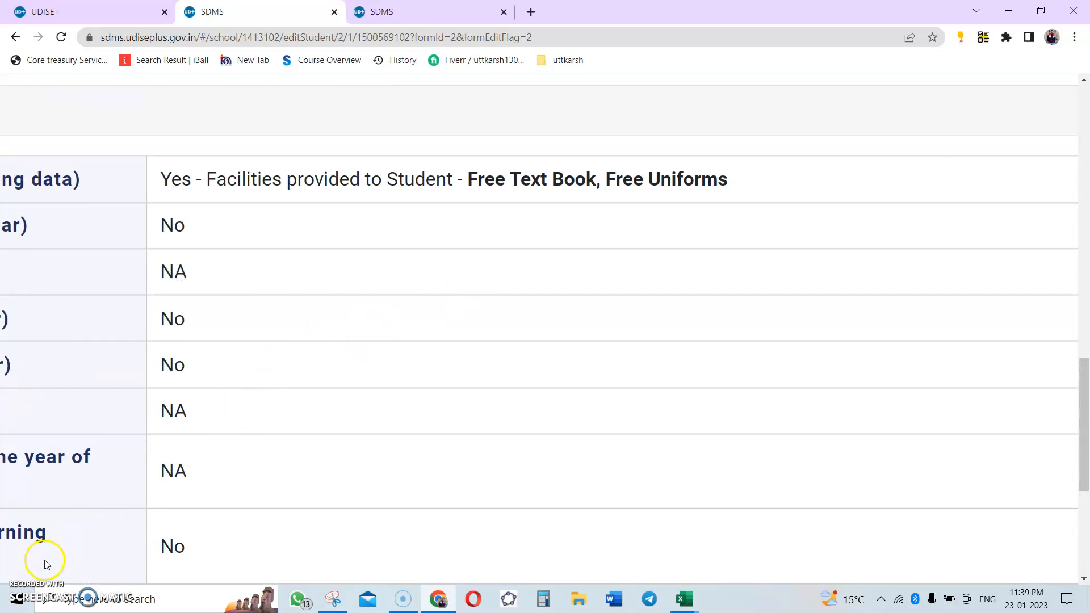
scroll(851, 181, "up", 10)
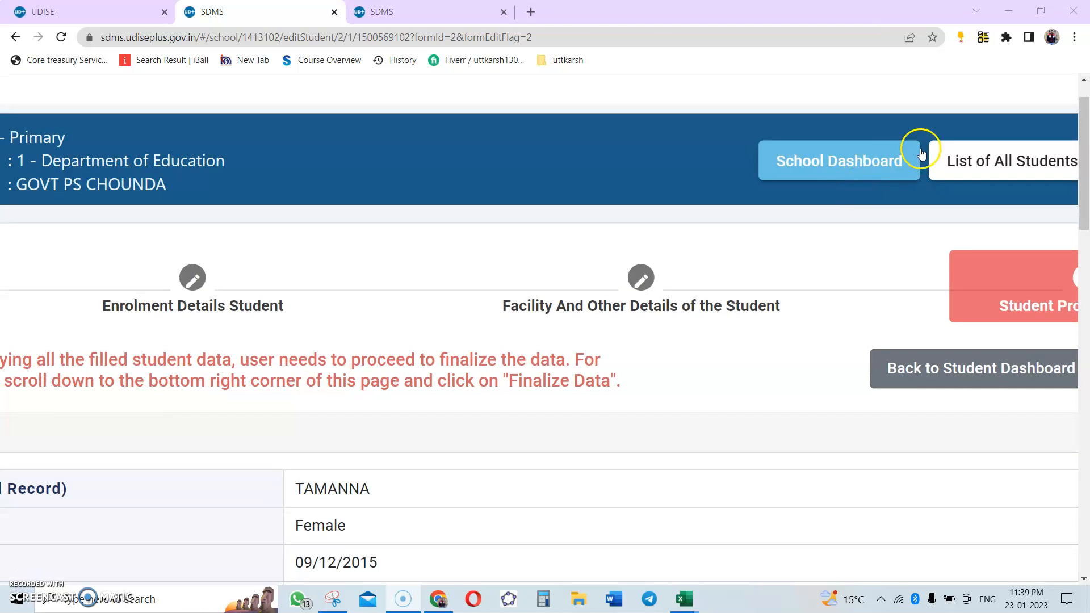
left_click(866, 162)
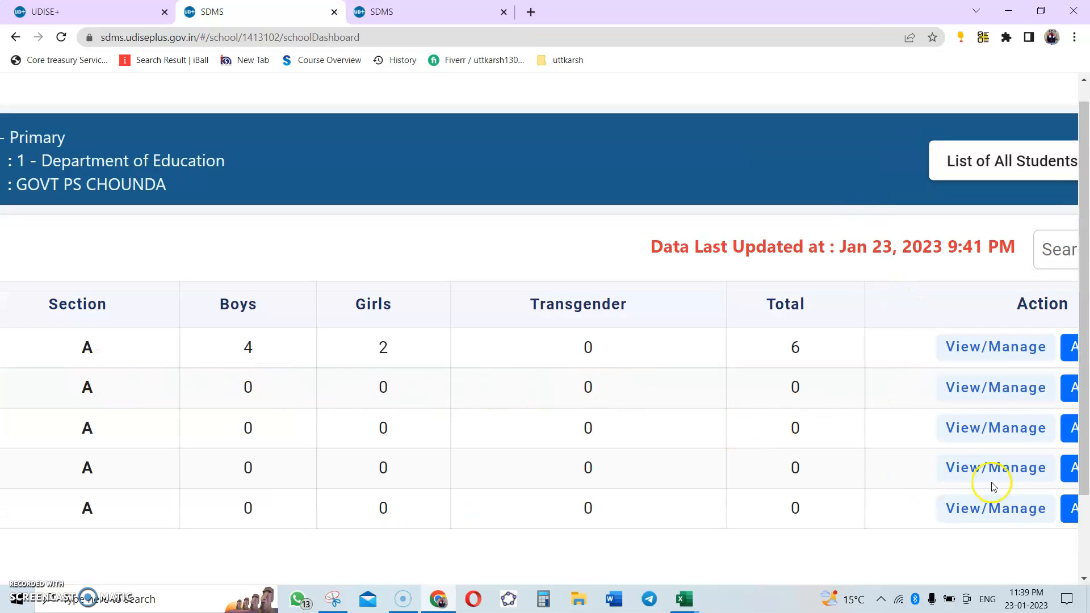
left_click(989, 401)
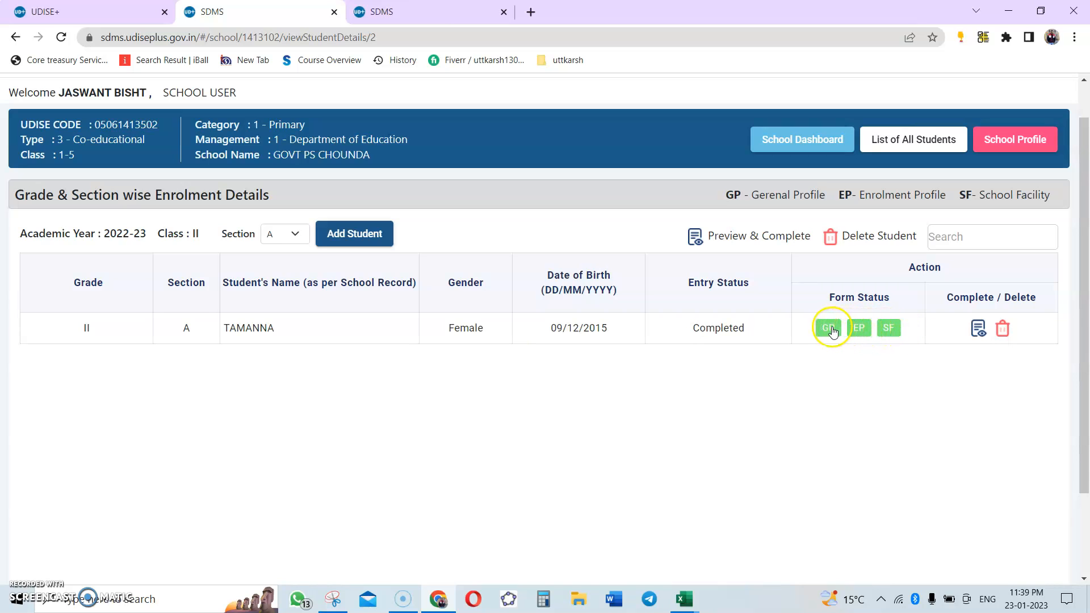
- Reopen the Class II student's enrolment details, save them again and continue to the facility and other details form
left_click(860, 329)
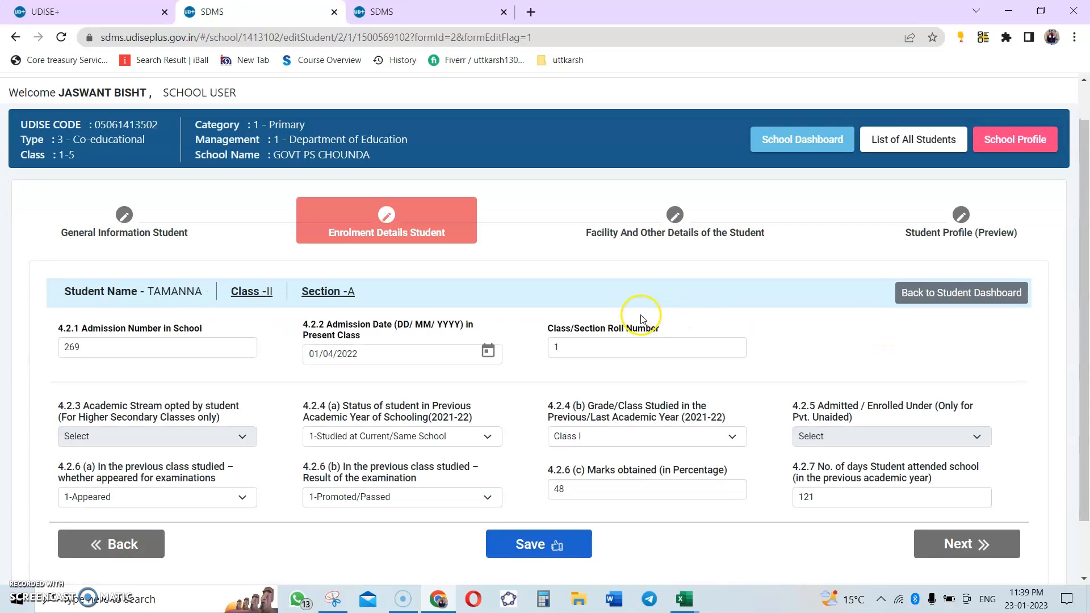
scroll(605, 415, "down", 2)
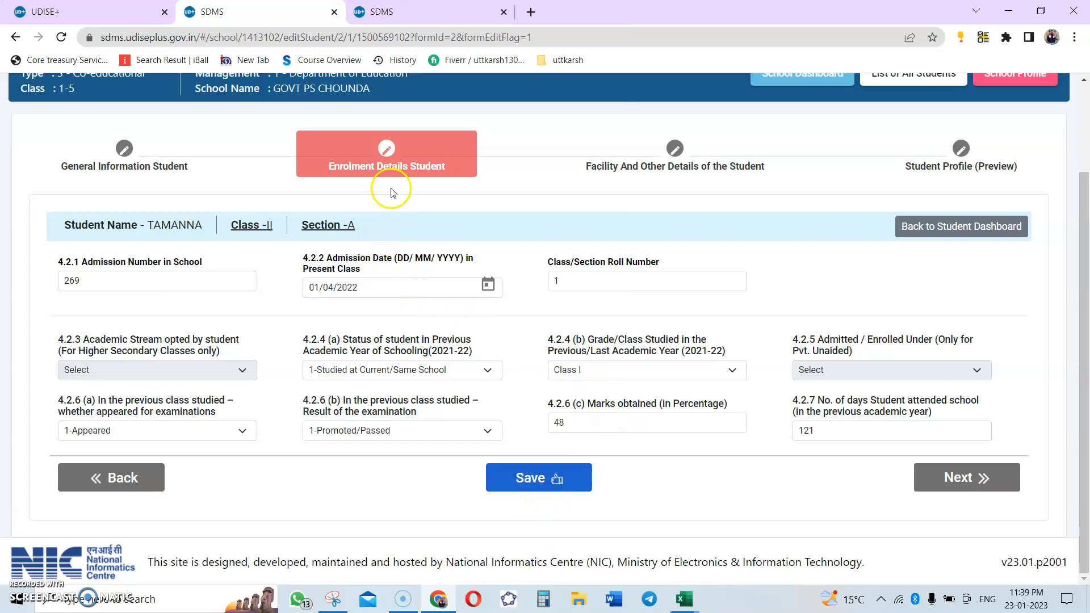
left_click(518, 479)
left_click(573, 409)
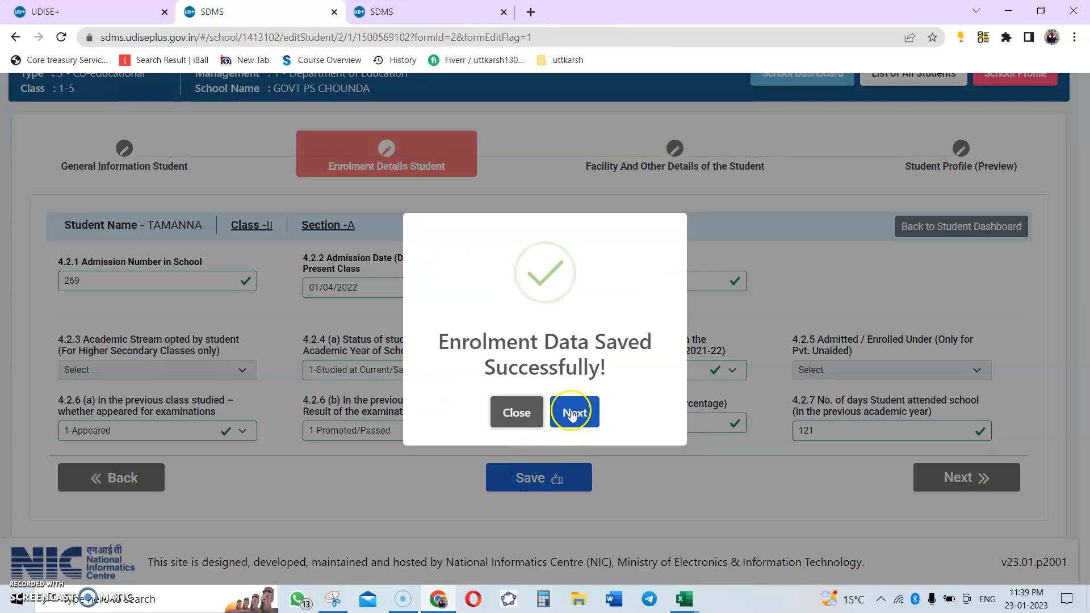
- Go back to the school dashboard and open the student list of Class I, Section A
scroll(610, 349, "up", 2)
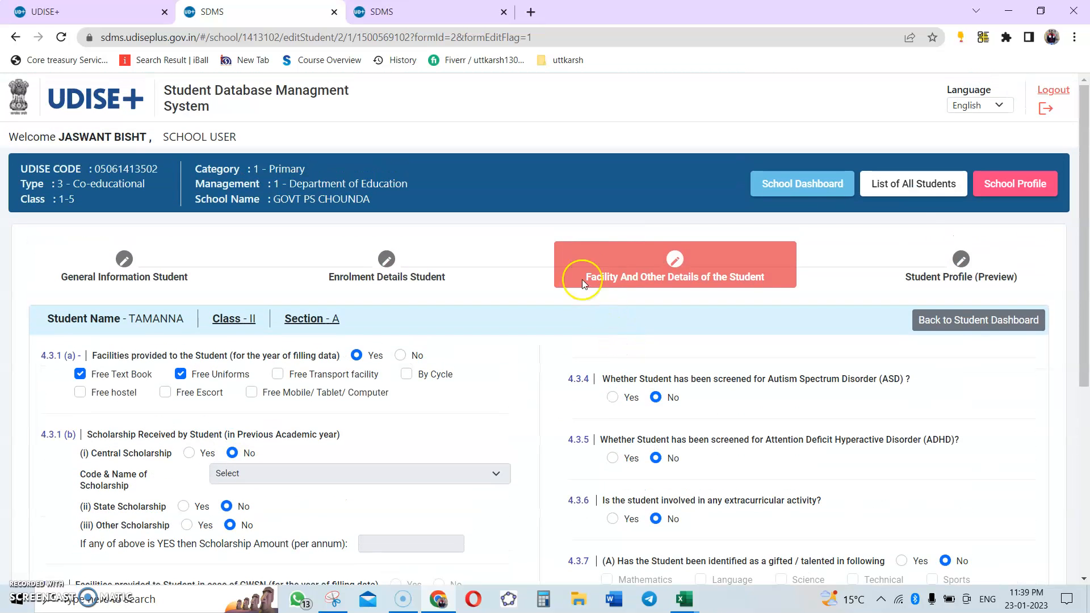
left_click(818, 183)
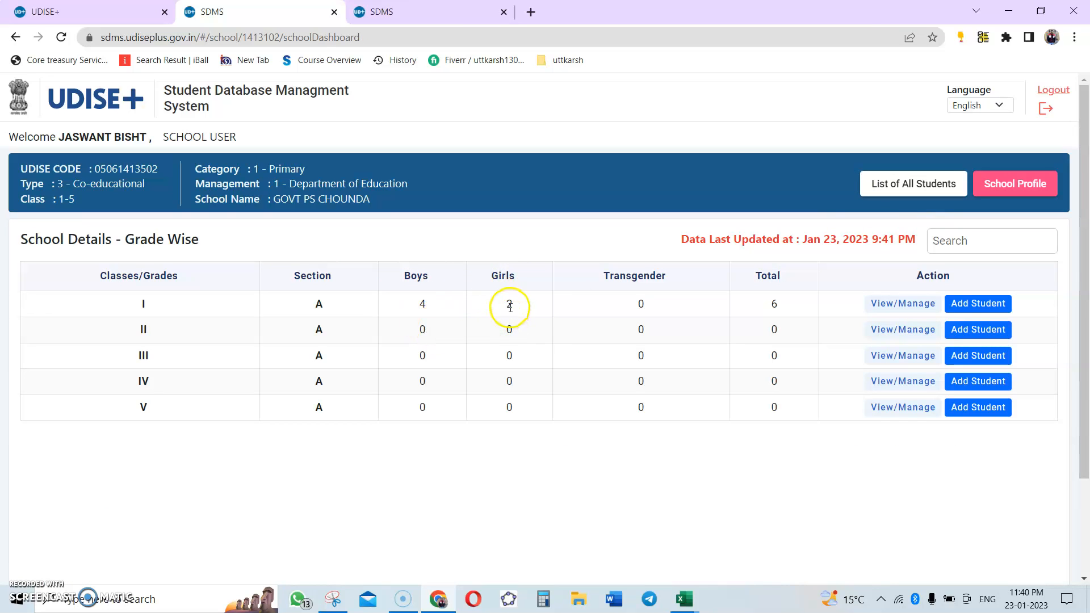
left_click(920, 305)
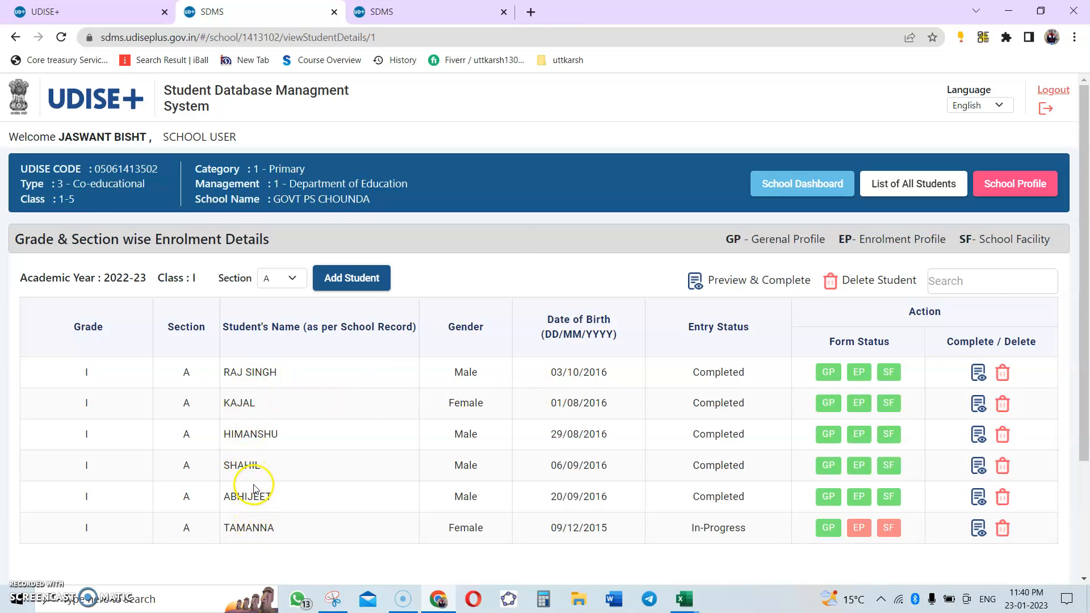
- Start deleting the In-Progress student record in Class I, choosing Wrong Entry as the reason and opening the remarks for entry
scroll(253, 488, "down", 1)
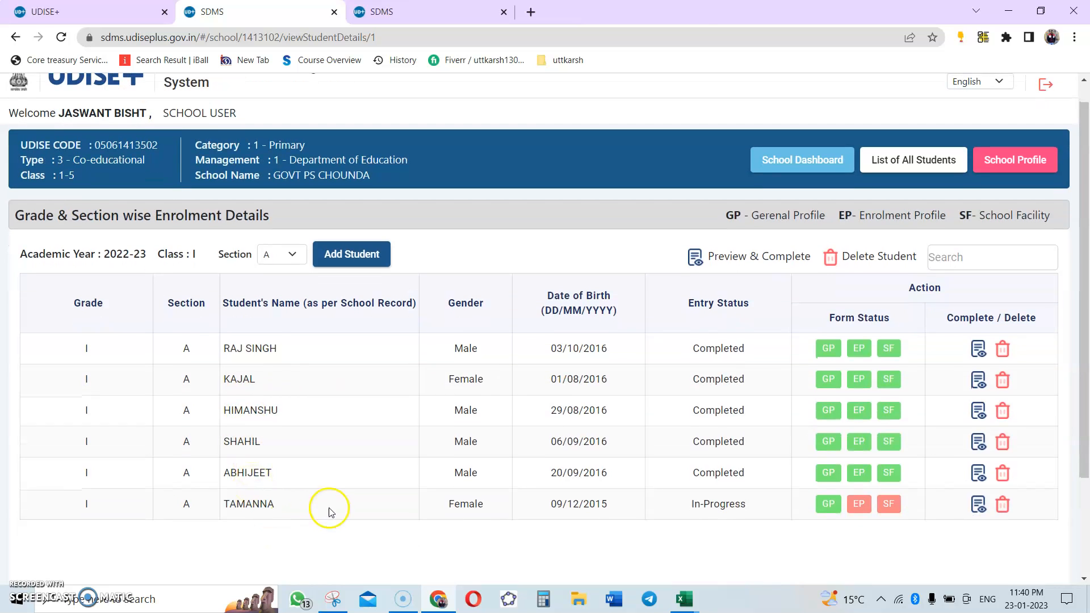
left_click(999, 505)
left_click(552, 445)
left_click(532, 473)
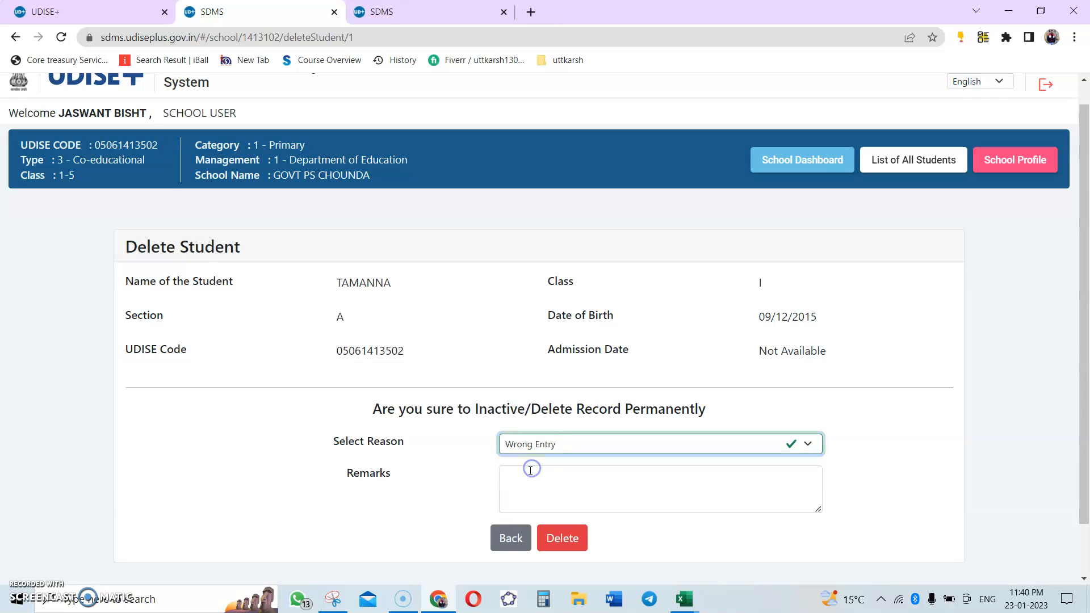
left_click(519, 470)
scroll(528, 459, "down", 1)
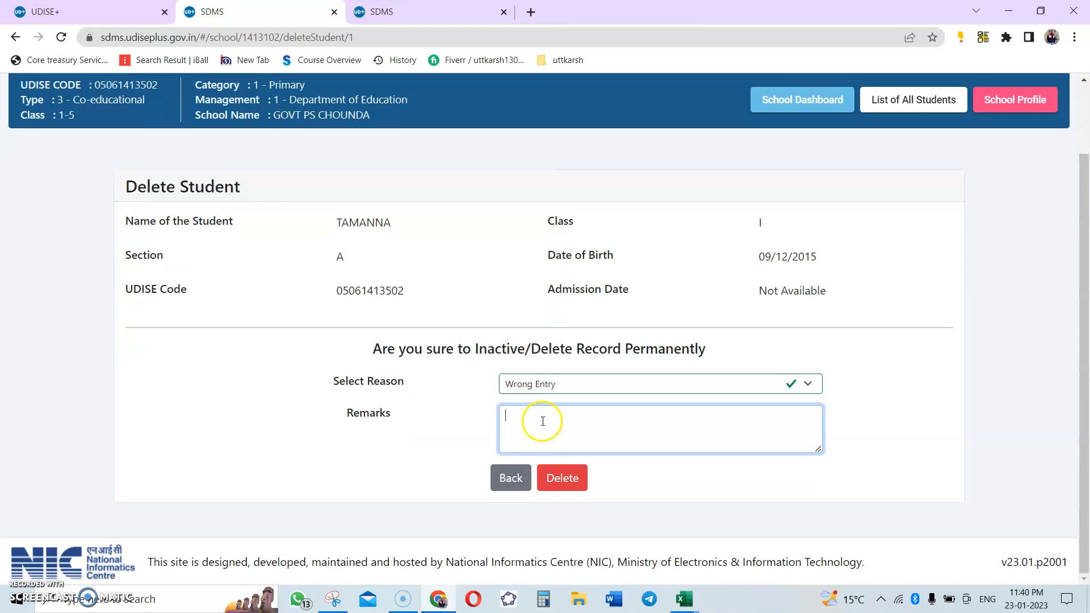